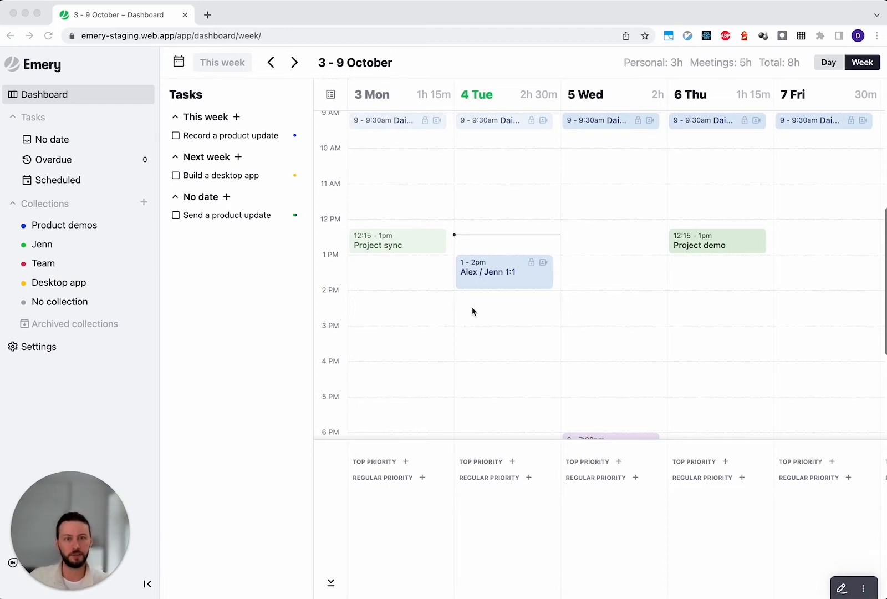
- Look over the 3 - 9 October week calendar across its days and hours
{"action": "scroll", "coordinate": [473, 313], "scroll_direction": "right", "scroll_amount": 5}
{"action": "scroll", "coordinate": [473, 314], "scroll_direction": "left", "scroll_amount": 3}
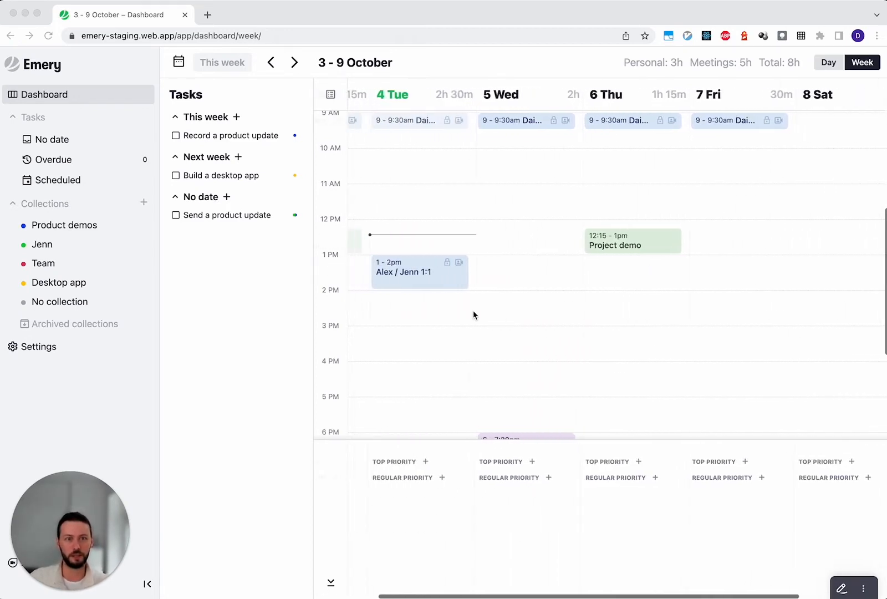
{"action": "scroll", "coordinate": [473, 314], "scroll_direction": "down", "scroll_amount": 5}
{"action": "scroll", "coordinate": [473, 315], "scroll_direction": "up", "scroll_amount": 3}
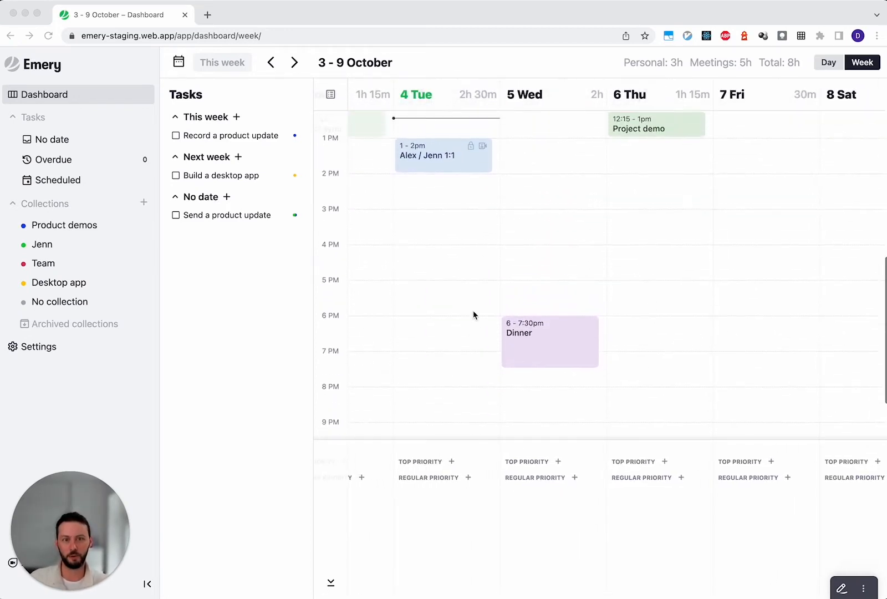
{"action": "scroll", "coordinate": [473, 315], "scroll_direction": "left", "scroll_amount": 2}
{"action": "scroll", "coordinate": [473, 316], "scroll_direction": "up", "scroll_amount": 3}
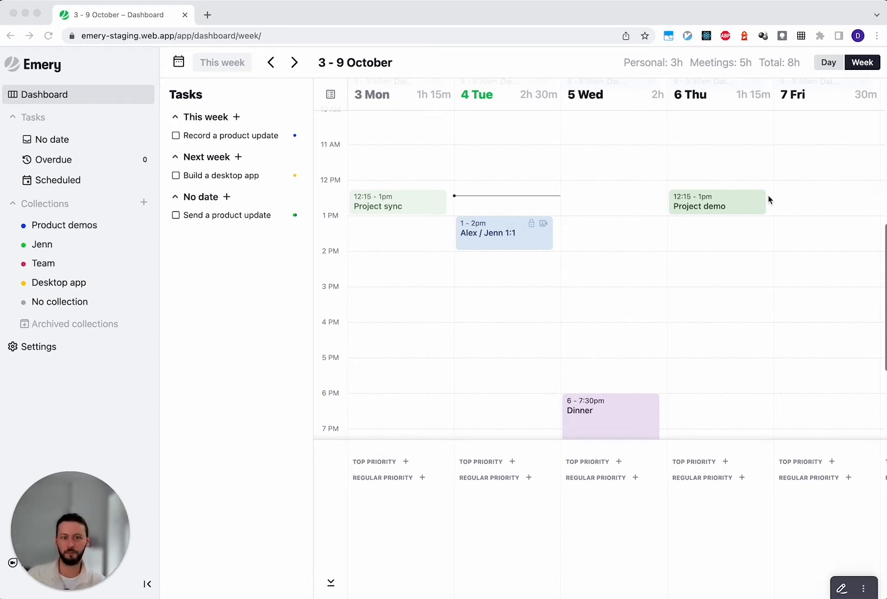
- Widen the Tasks panel beside the week calendar and try resizing the daily priorities area below it
{"action": "left_click", "coordinate": [310, 321]}
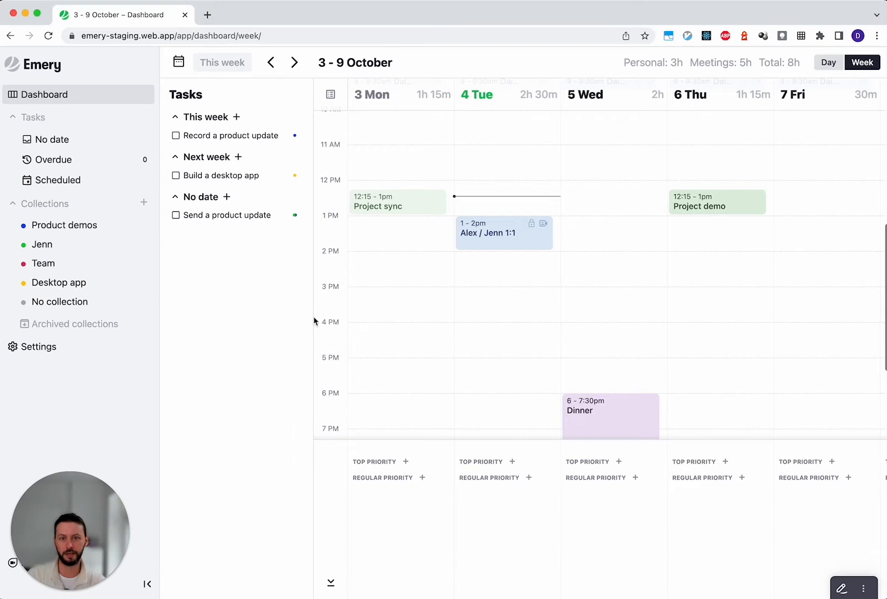
{"action": "left_click_drag", "start_coordinate": [310, 317], "coordinate": [351, 304]}
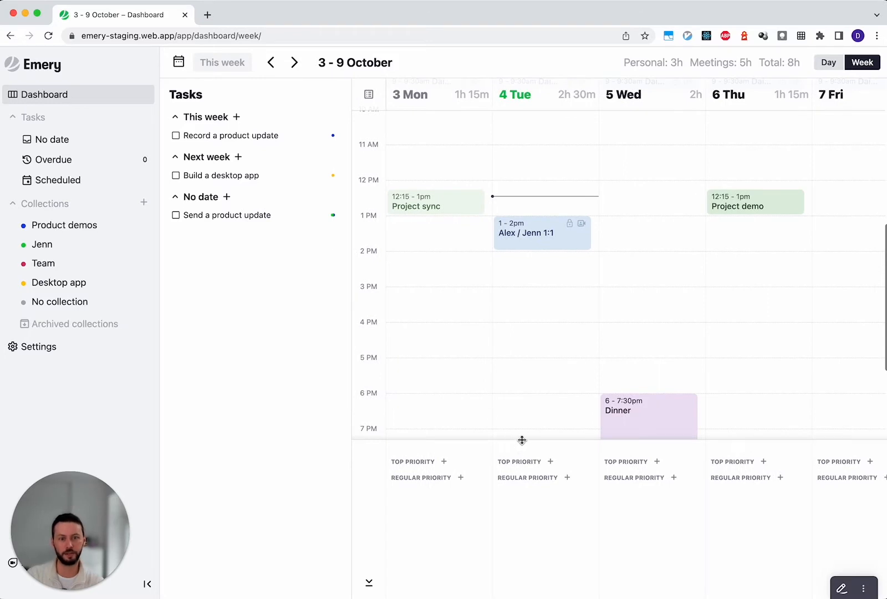
{"action": "mouse_move", "coordinate": [521, 440]}
{"action": "left_mouse_down"}
{"action": "mouse_move", "coordinate": [528, 301]}
{"action": "mouse_move", "coordinate": [509, 465]}
{"action": "mouse_move", "coordinate": [527, 395]}
{"action": "mouse_move", "coordinate": [518, 438]}
{"action": "left_mouse_up"}
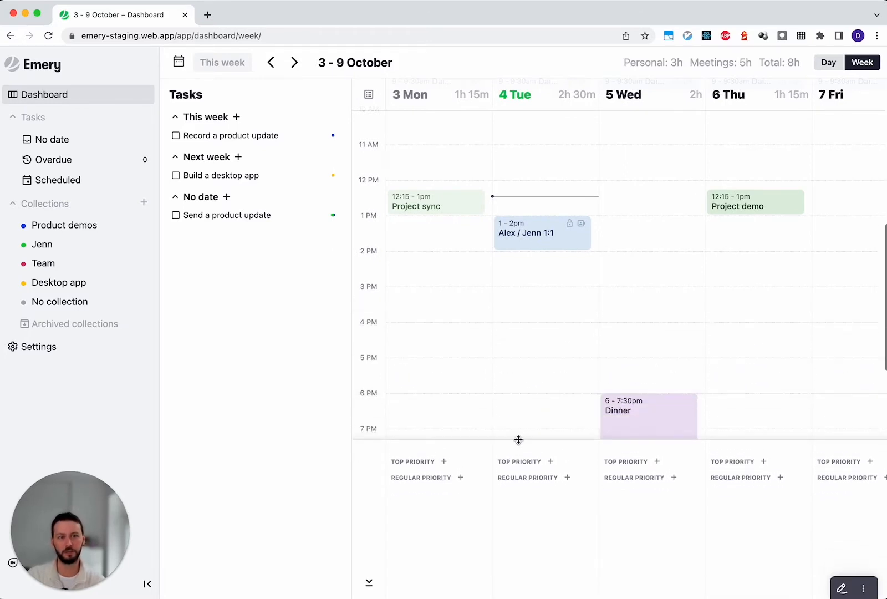
{"action": "scroll", "coordinate": [525, 386], "scroll_direction": "down", "scroll_amount": 5}
{"action": "scroll", "coordinate": [526, 387], "scroll_direction": "up", "scroll_amount": 3}
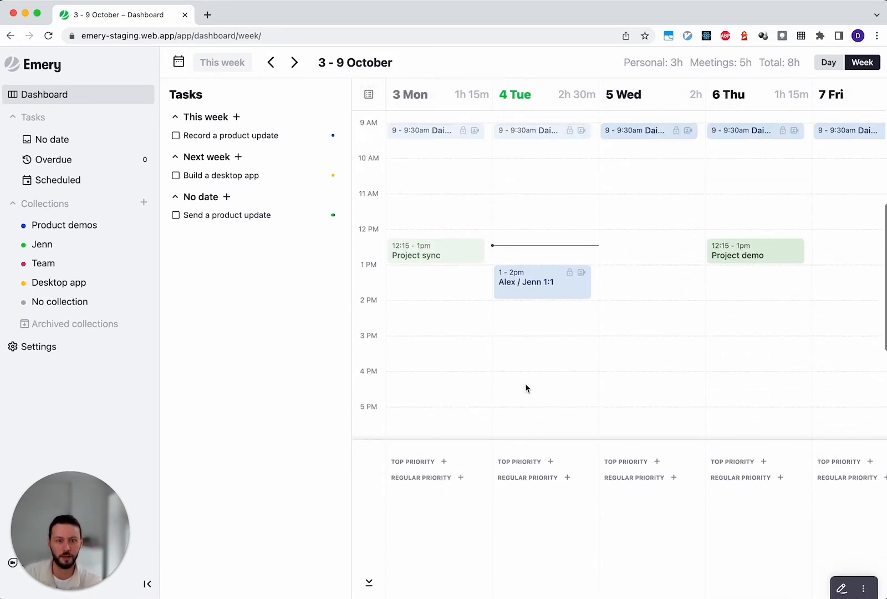
- Collapse the daily priorities area below the calendar and look through the enlarged schedule
{"action": "left_click", "coordinate": [370, 587]}
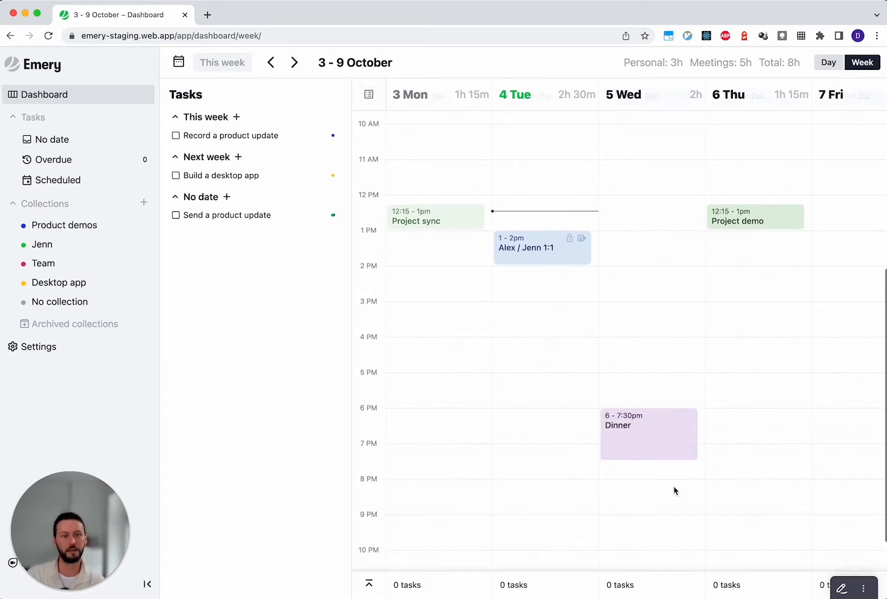
{"action": "scroll", "coordinate": [675, 490], "scroll_direction": "up", "scroll_amount": 3}
{"action": "scroll", "coordinate": [675, 491], "scroll_direction": "down", "scroll_amount": 3}
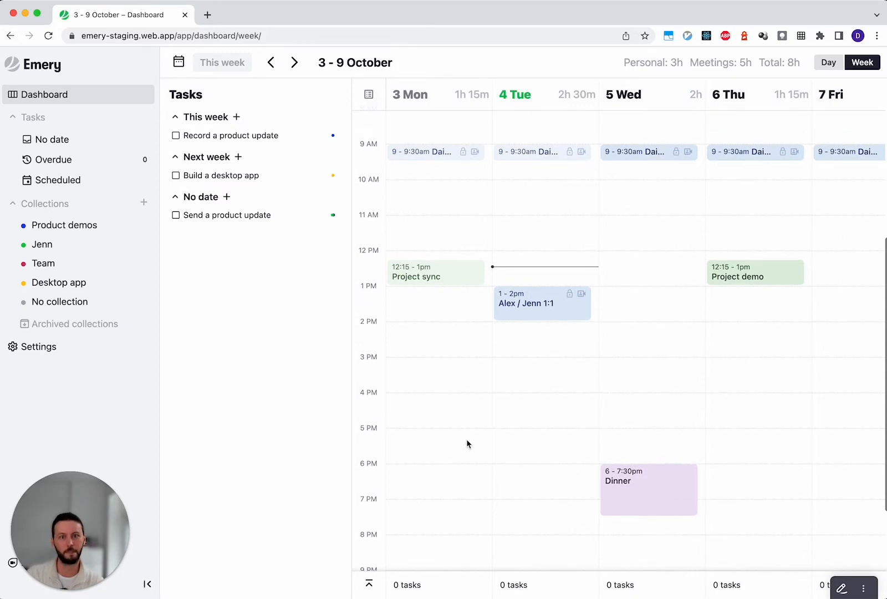
- Collapse the navigation sidebar and narrow the Tasks panel to give the week calendar more room
{"action": "left_click_drag", "start_coordinate": [351, 406], "coordinate": [313, 407]}
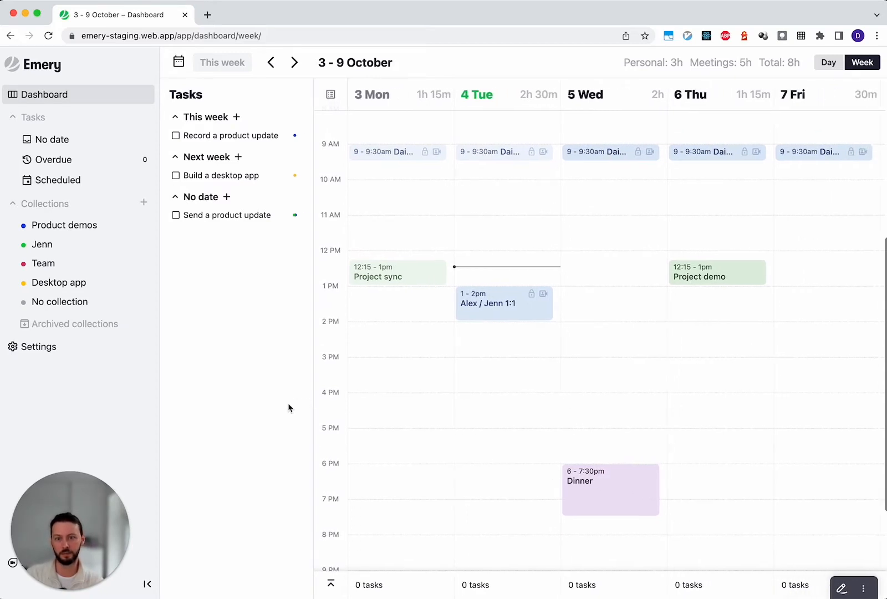
{"action": "left_click", "coordinate": [147, 584]}
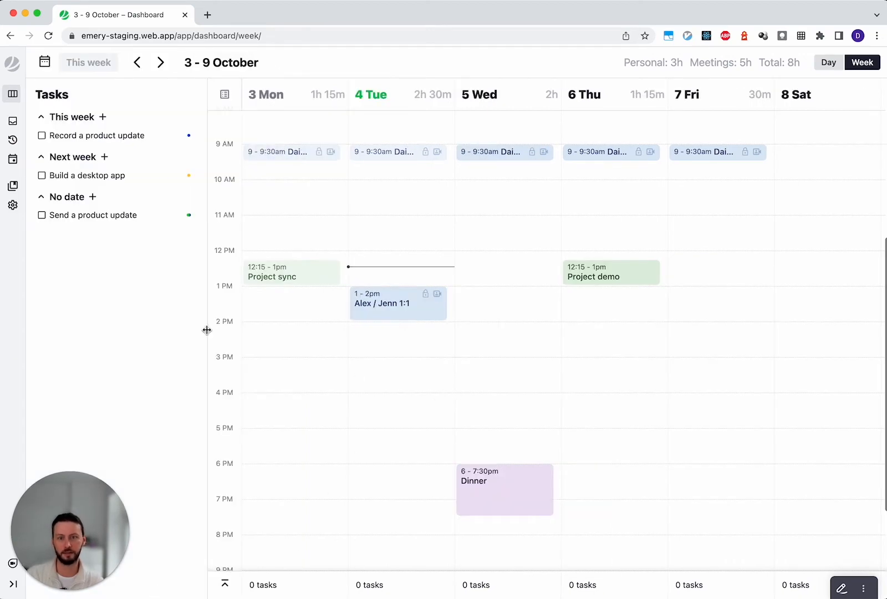
{"action": "left_click_drag", "start_coordinate": [206, 329], "coordinate": [151, 325]}
{"action": "scroll", "coordinate": [449, 418], "scroll_direction": "down", "scroll_amount": 3}
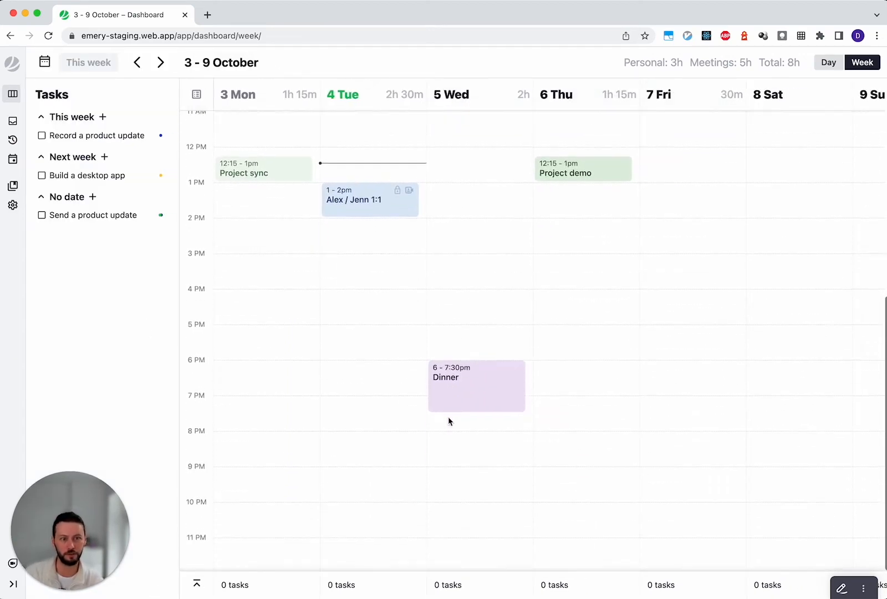
{"action": "scroll", "coordinate": [449, 419], "scroll_direction": "up", "scroll_amount": 3}
{"action": "scroll", "coordinate": [449, 421], "scroll_direction": "up", "scroll_amount": 1}
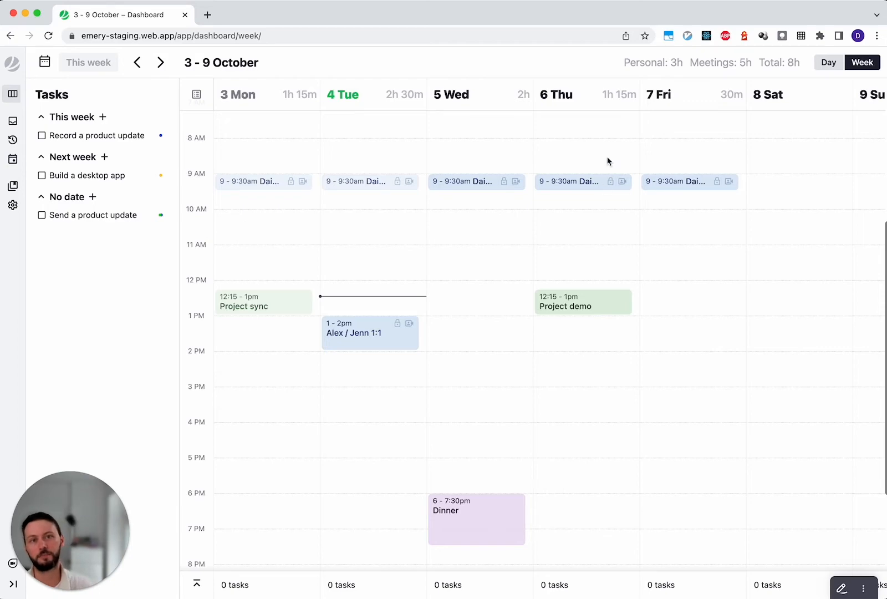
- View the day page for Wednesday 5 October and return to the week view
{"action": "left_click", "coordinate": [460, 98]}
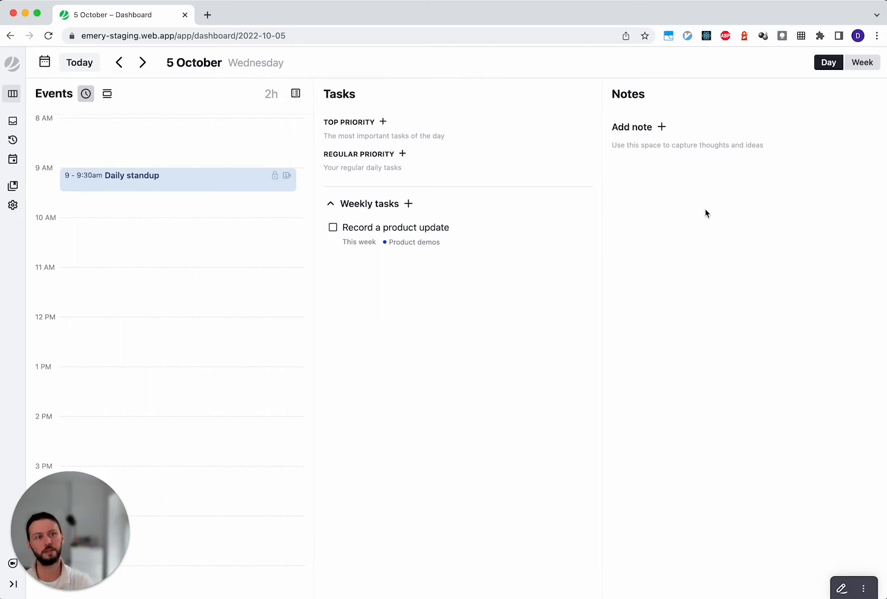
{"action": "left_click", "coordinate": [862, 63]}
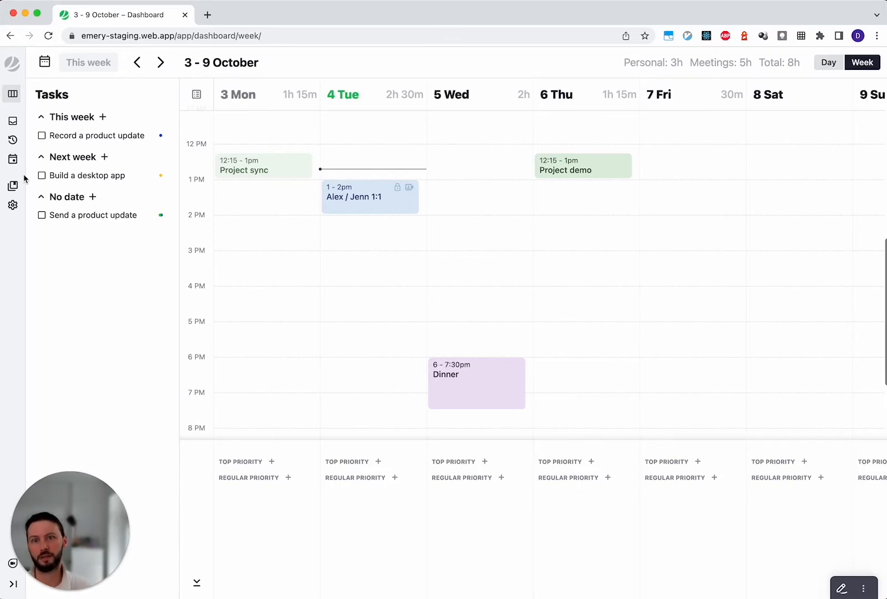
- Add two tasks, "Do something" and "Another task", to the This week list
{"action": "left_click", "coordinate": [102, 117]}
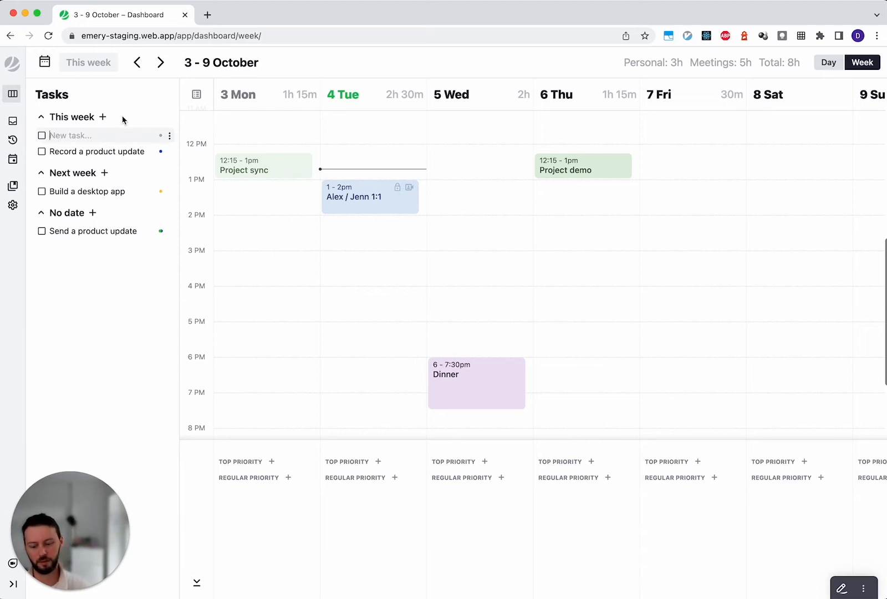
{"action": "type", "text": "Do something"}
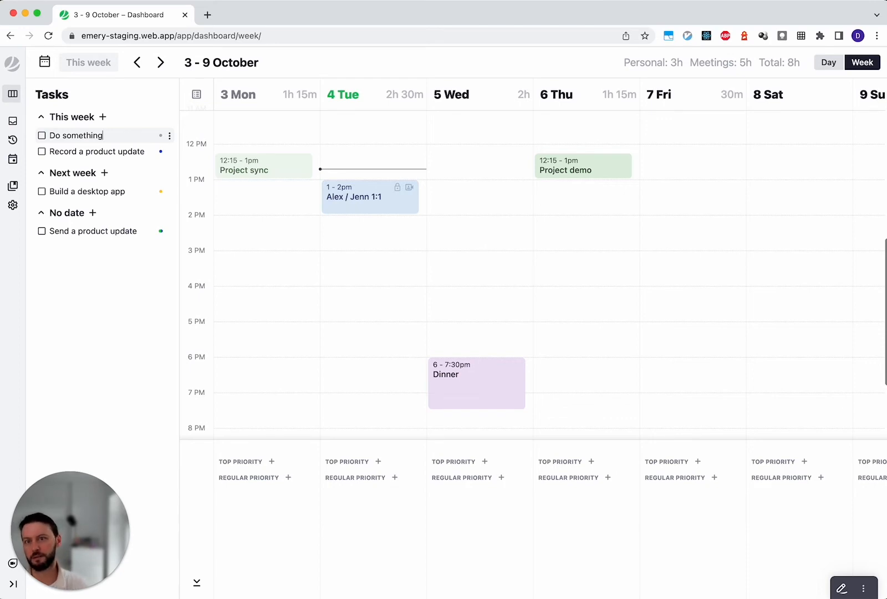
{"action": "key", "text": "Return"}
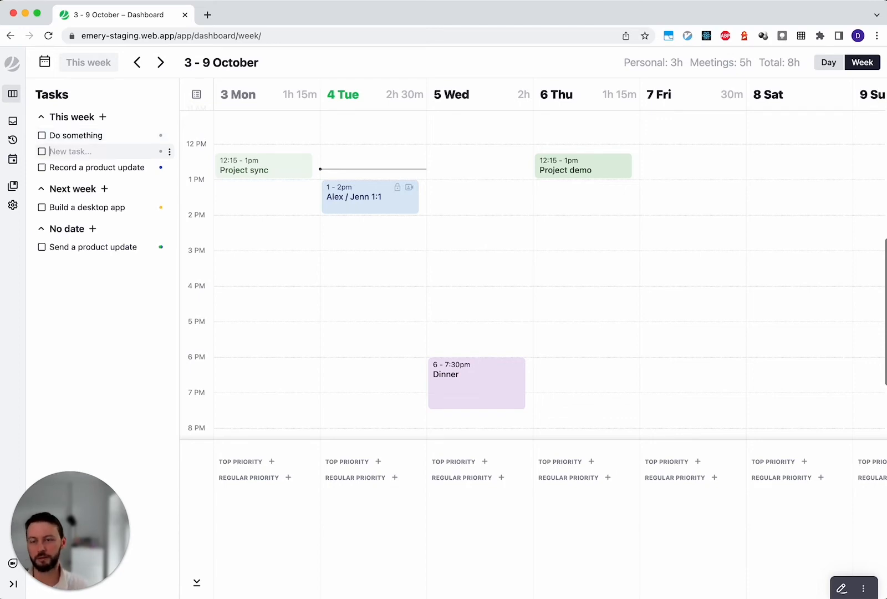
{"action": "type", "text": "Another task"}
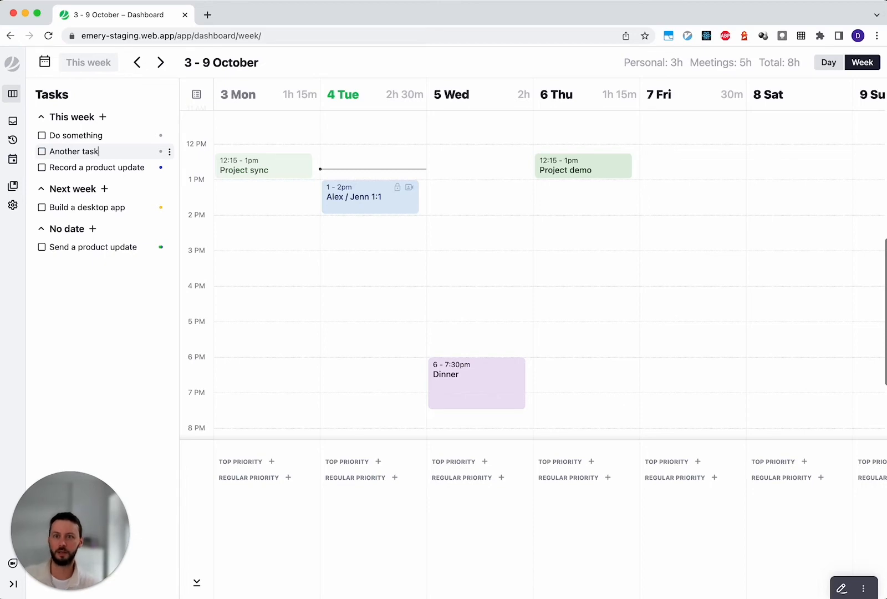
- Move the text cursor between the This week tasks in both directions, then leave task editing
{"action": "left_click", "coordinate": [49, 151]}
{"action": "left_click", "coordinate": [103, 136]}
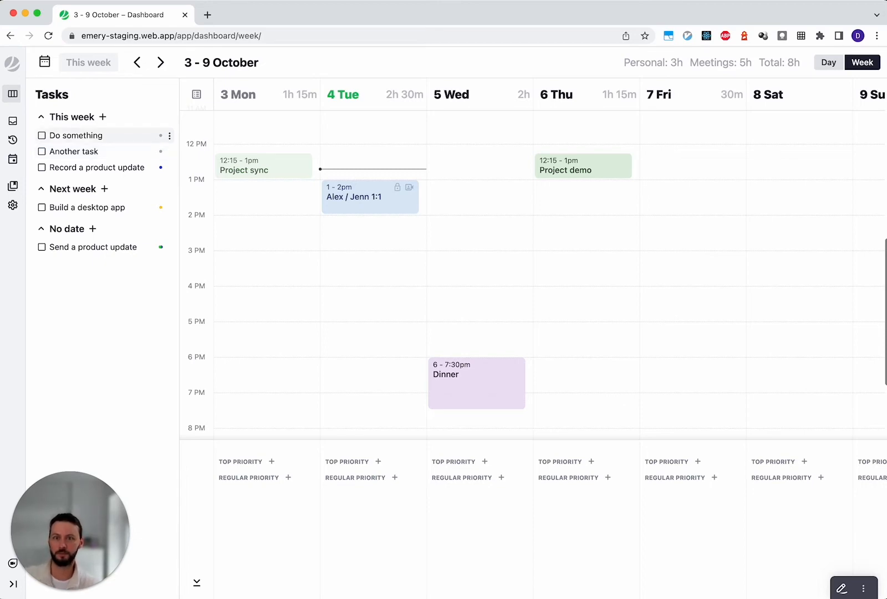
{"action": "key", "text": "Down"}
{"action": "key", "text": "Down"}
{"action": "key", "text": "Down"}
{"action": "key", "text": "Down"}
{"action": "key", "text": "Up"}
{"action": "key", "text": "Up"}
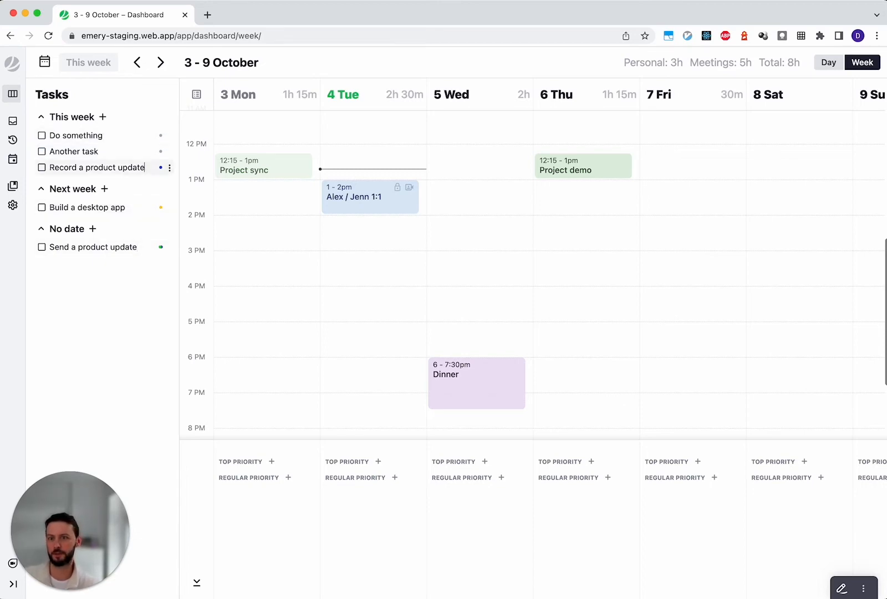
{"action": "key", "text": "Up"}
{"action": "key", "text": "Up"}
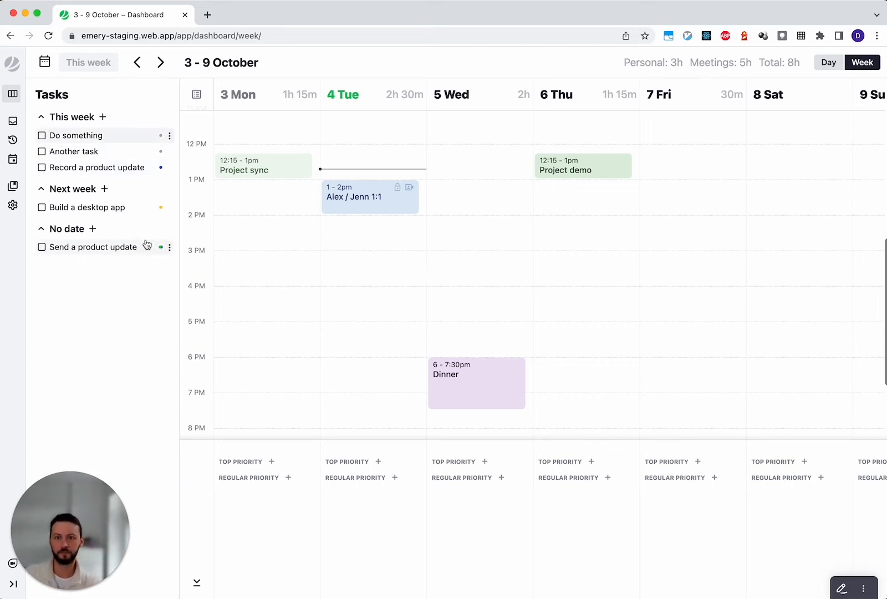
{"action": "left_click", "coordinate": [123, 292]}
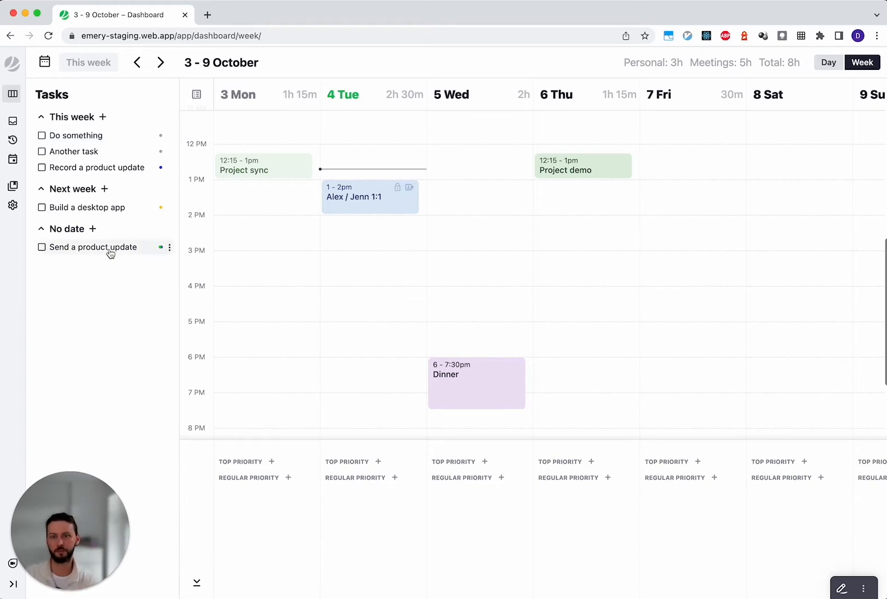
- Schedule "Send a product update" as a top priority for 5 Wed and "Another task" as a top priority for 6 Thu
{"action": "left_click_drag", "start_coordinate": [110, 253], "coordinate": [114, 168]}
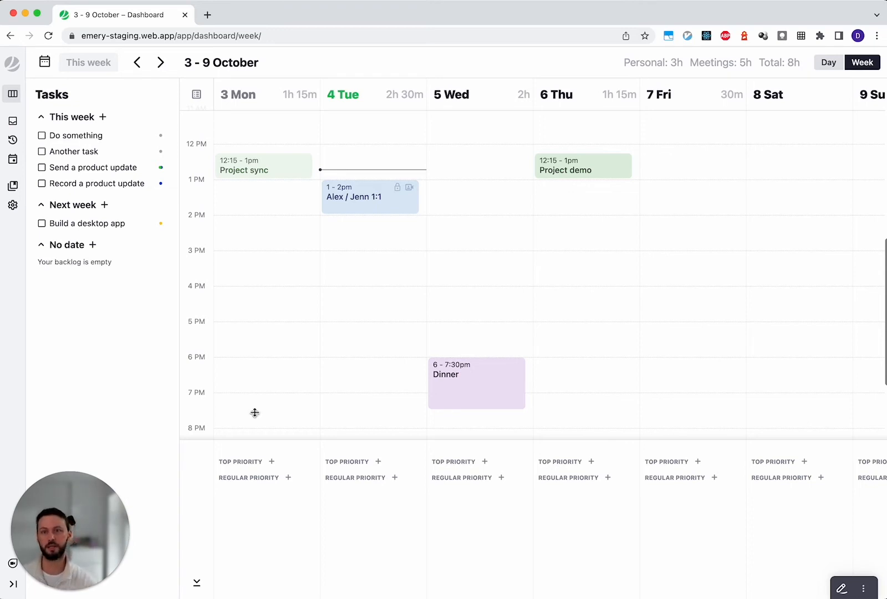
{"action": "left_click_drag", "start_coordinate": [120, 198], "coordinate": [471, 468]}
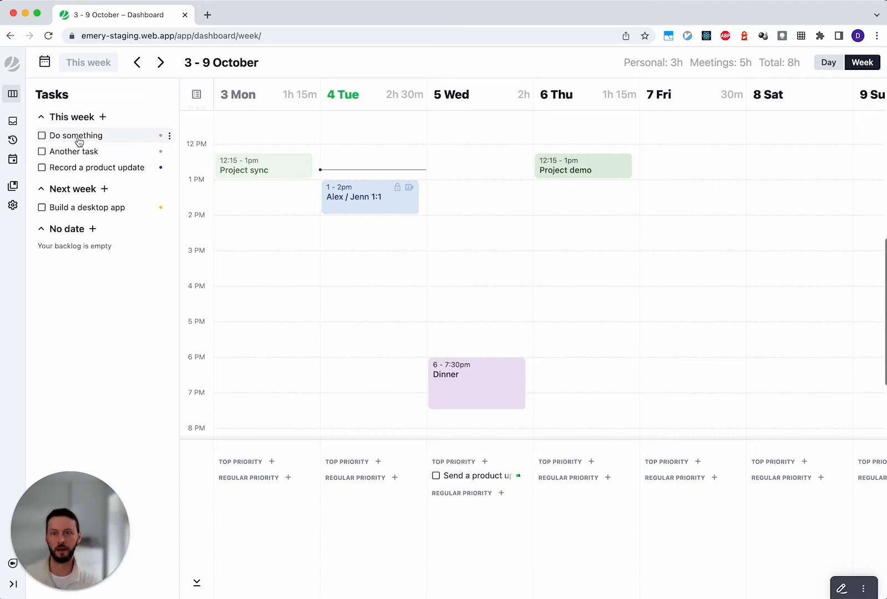
{"action": "left_click_drag", "start_coordinate": [74, 151], "coordinate": [579, 472]}
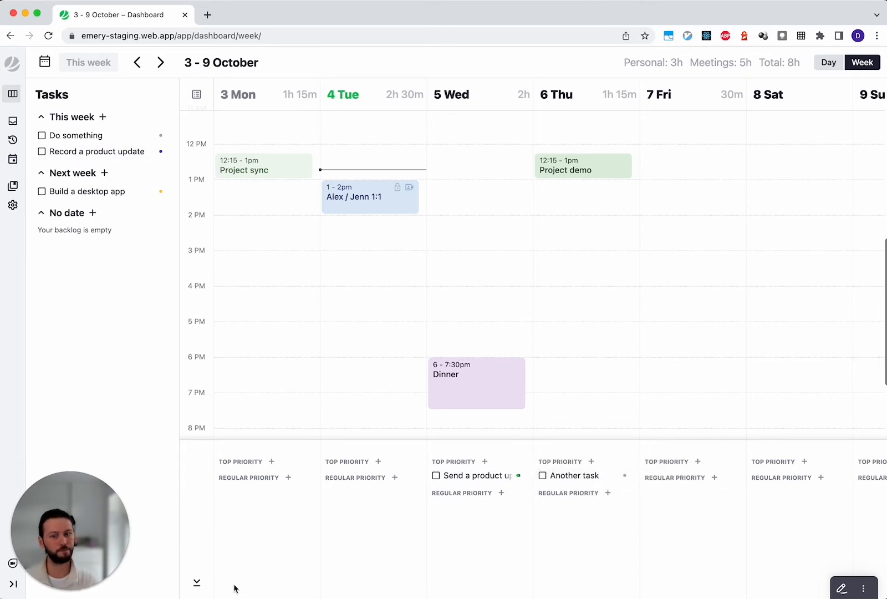
- Assign "Do something" to 7 Fri with the daily priorities area collapsed, then expand the area and make the task a top priority
{"action": "left_click", "coordinate": [197, 583]}
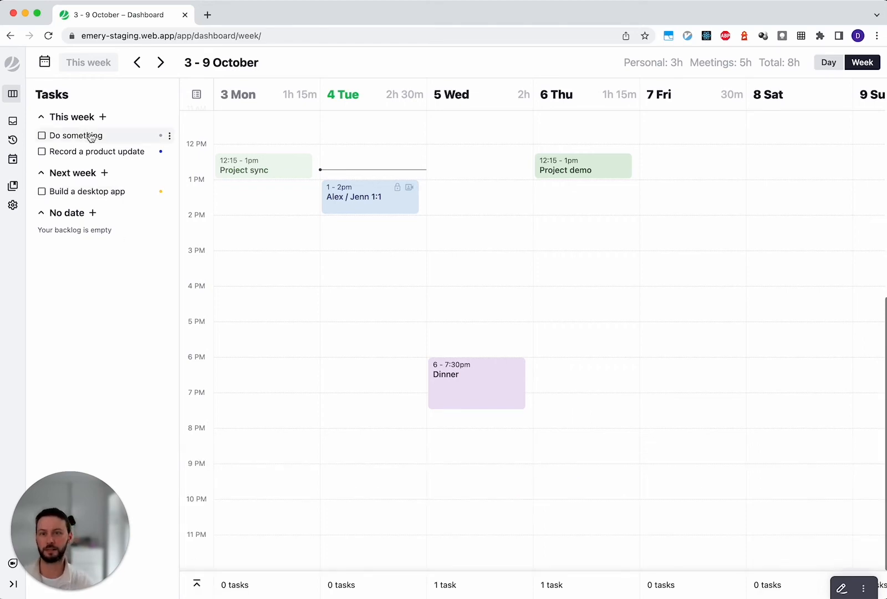
{"action": "left_click_drag", "start_coordinate": [91, 138], "coordinate": [682, 586]}
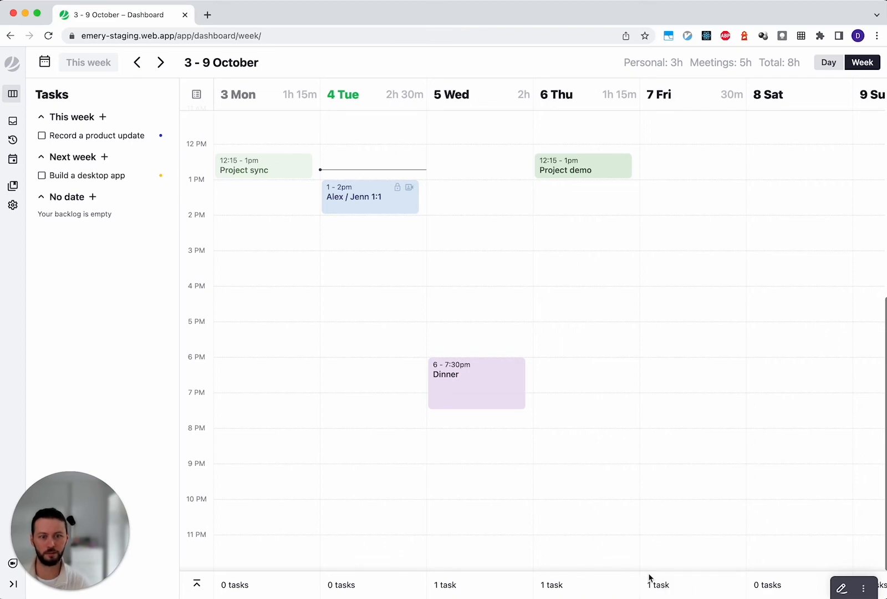
{"action": "left_click", "coordinate": [195, 585]}
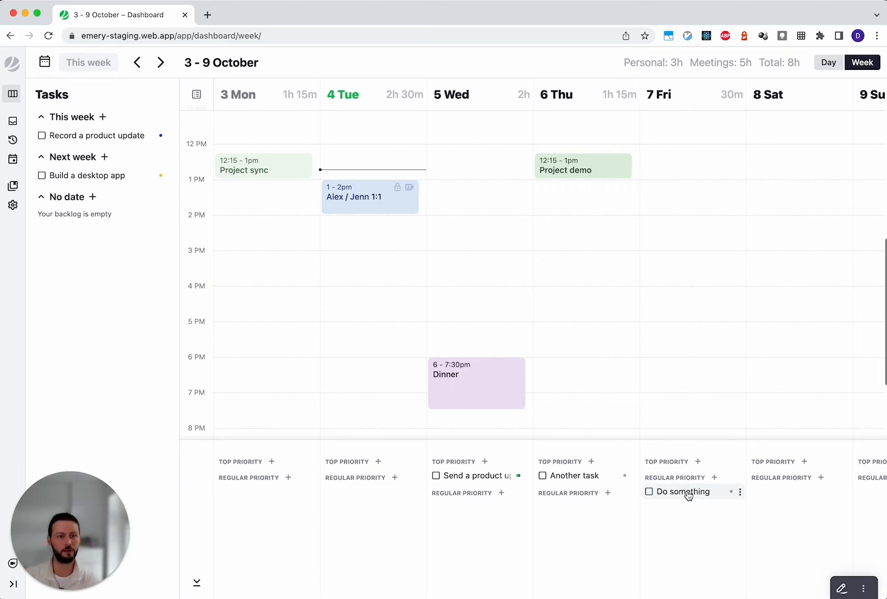
{"action": "left_click_drag", "start_coordinate": [687, 493], "coordinate": [684, 468]}
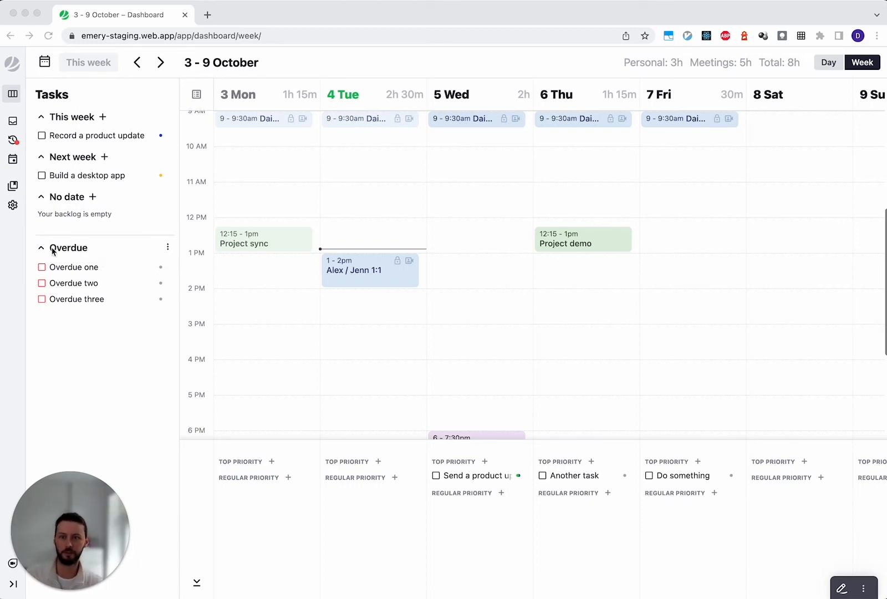
- Collapse and re-expand the Overdue list, then move "Overdue three" to the No date list
{"action": "left_click", "coordinate": [94, 357]}
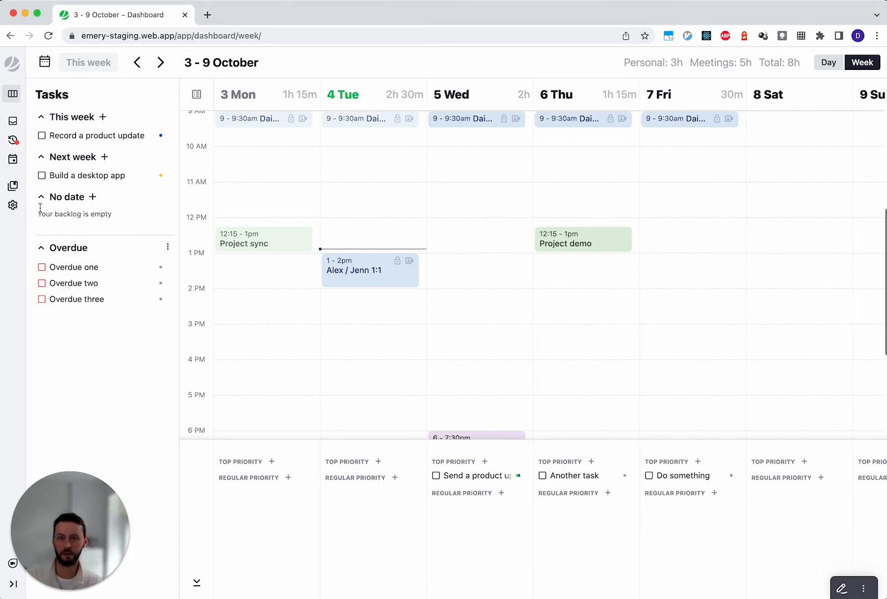
{"action": "left_click", "coordinate": [41, 251]}
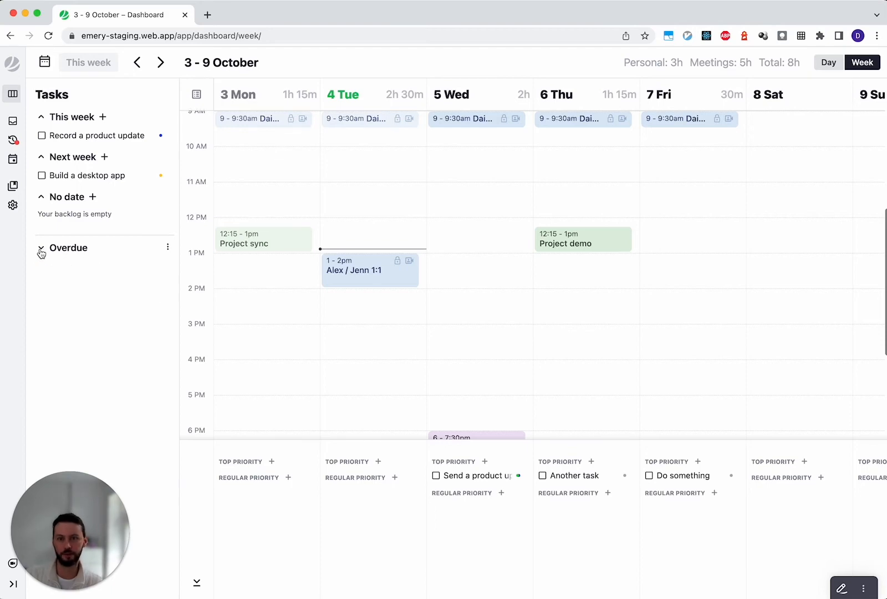
{"action": "left_click", "coordinate": [41, 250]}
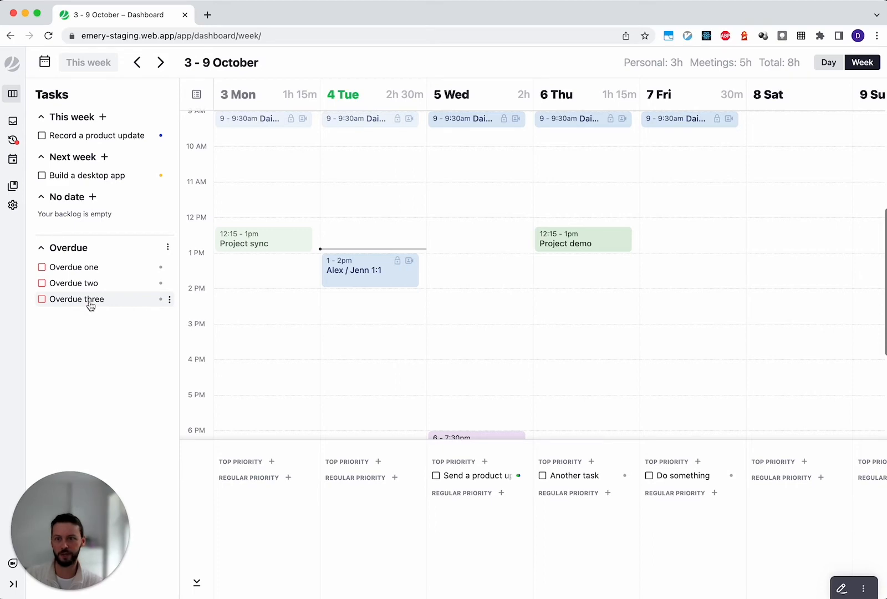
{"action": "left_click_drag", "start_coordinate": [90, 306], "coordinate": [100, 220]}
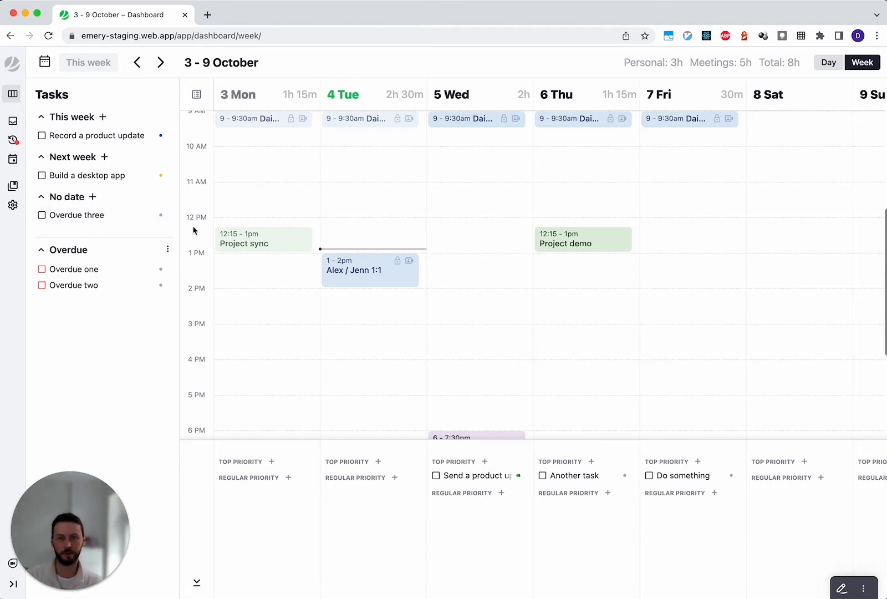
- Move all overdue tasks to next week, then undo the move
{"action": "left_click", "coordinate": [168, 251]}
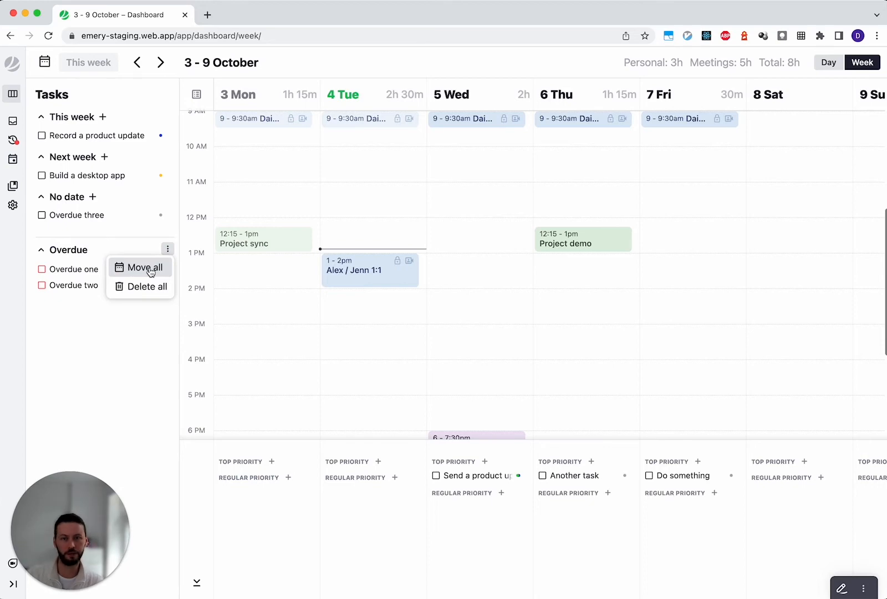
{"action": "left_click", "coordinate": [151, 269]}
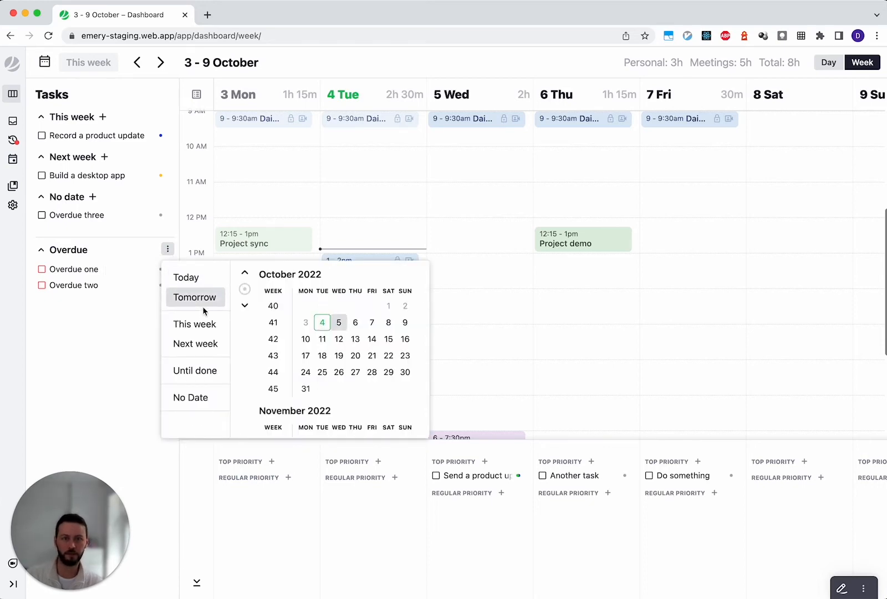
{"action": "left_click", "coordinate": [200, 345]}
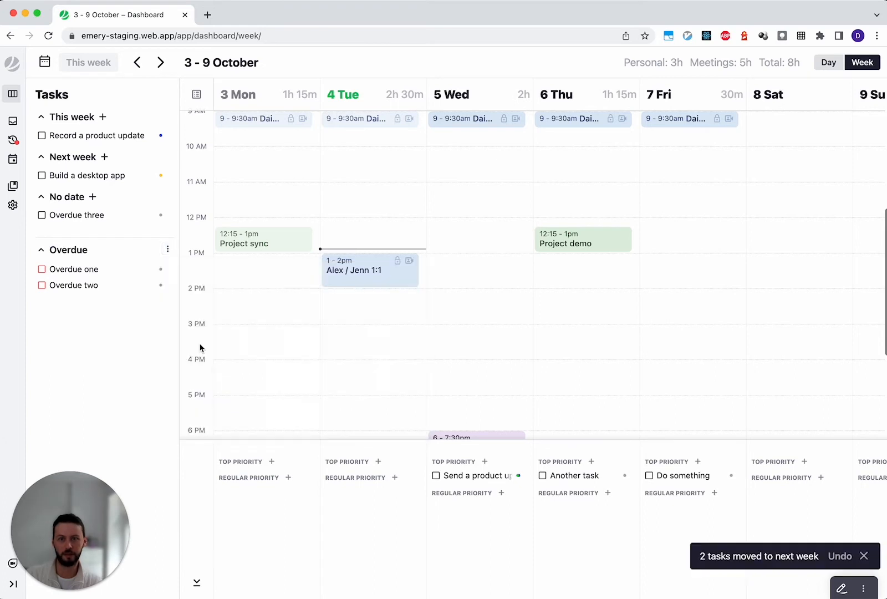
{"action": "left_click", "coordinate": [834, 556]}
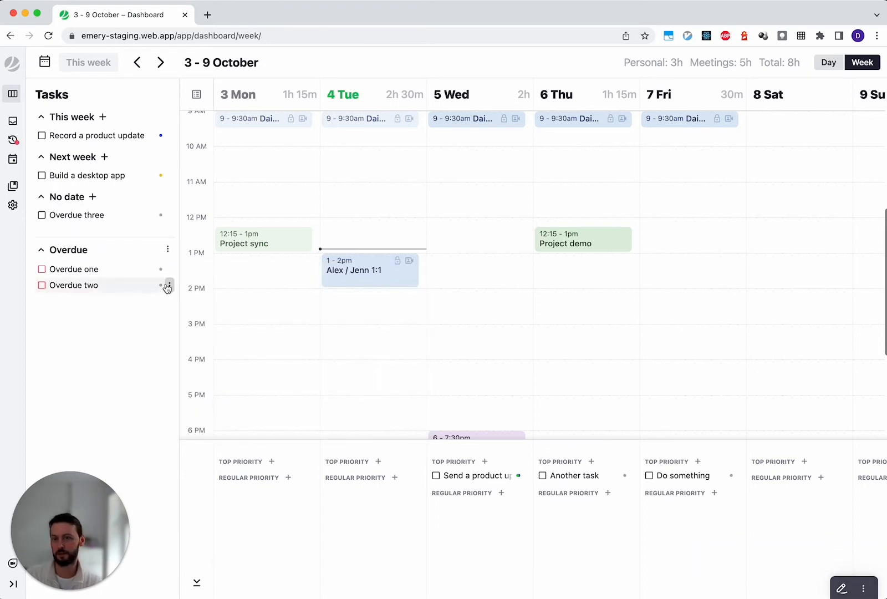
- Delete all overdue tasks at once, then undo the deletion
{"action": "left_click", "coordinate": [167, 249]}
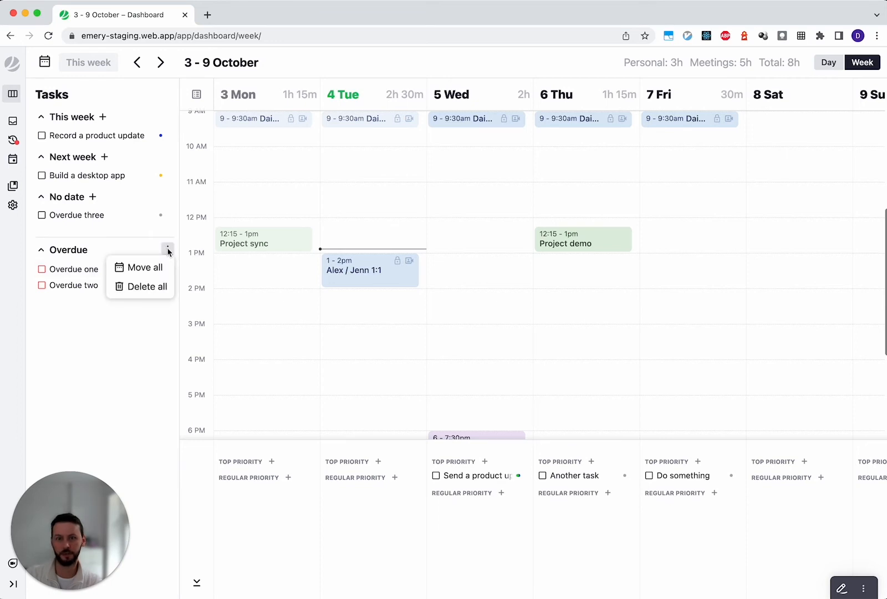
{"action": "left_click", "coordinate": [147, 287]}
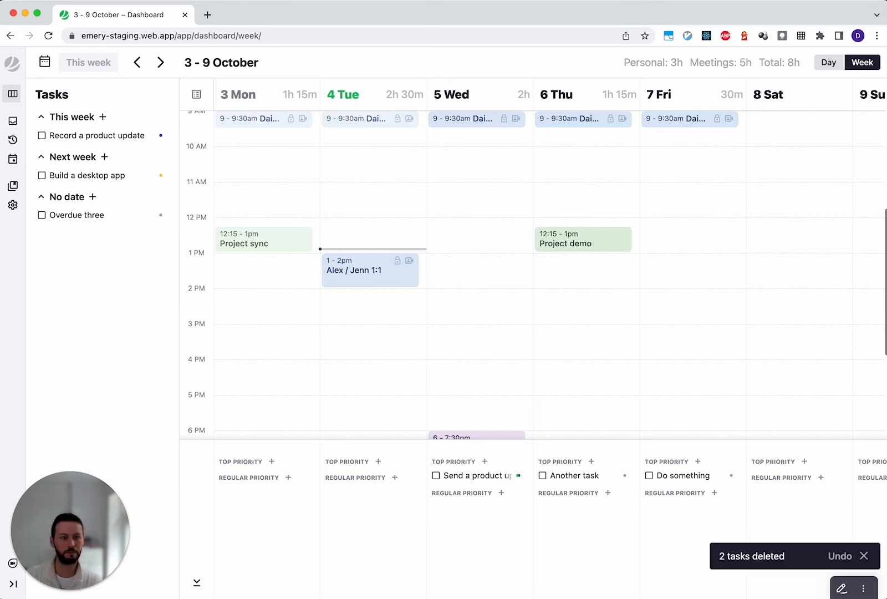
{"action": "left_click", "coordinate": [839, 556]}
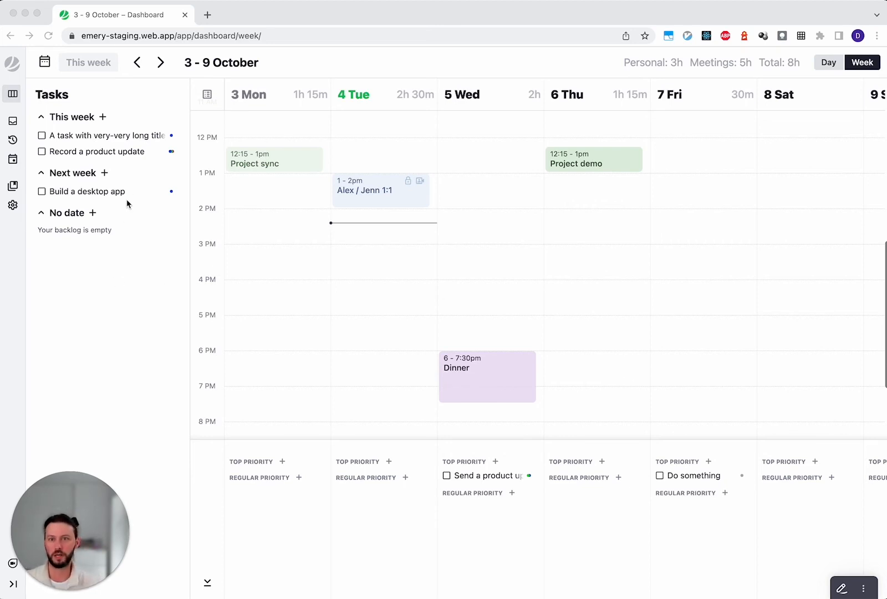
- Append "and something else" to the title of the This week task "A task with very-very long title that doesn't fit my screen"
{"action": "left_click", "coordinate": [111, 291]}
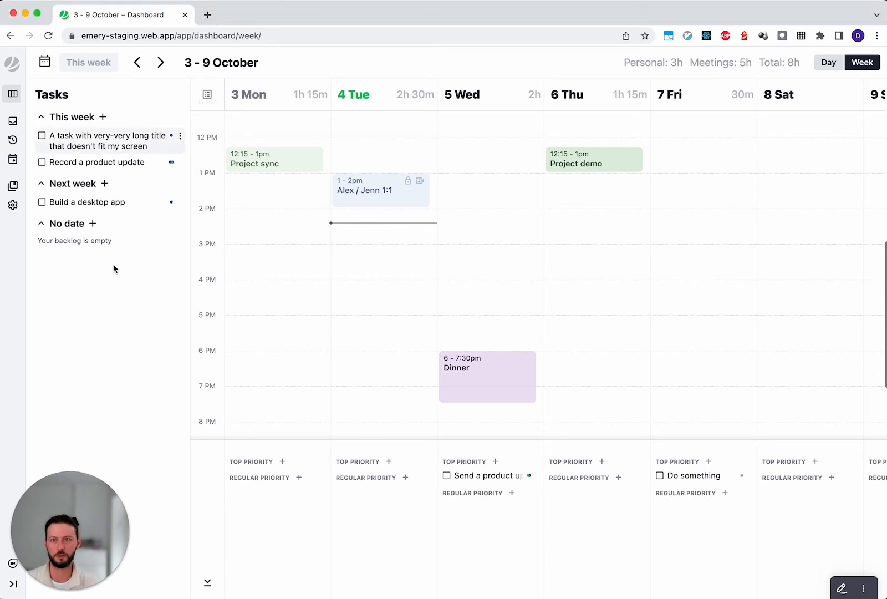
{"action": "left_click", "coordinate": [113, 266]}
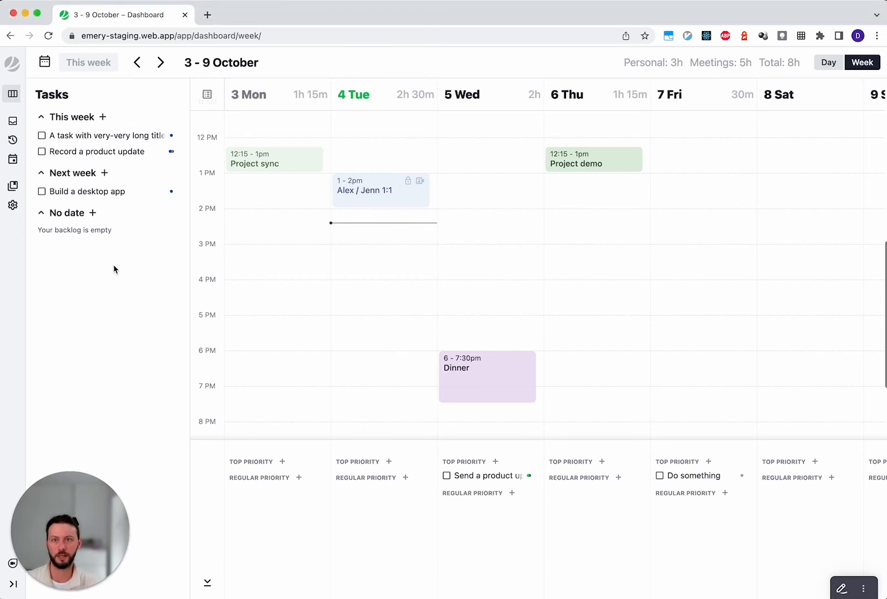
{"action": "left_click", "coordinate": [116, 138]}
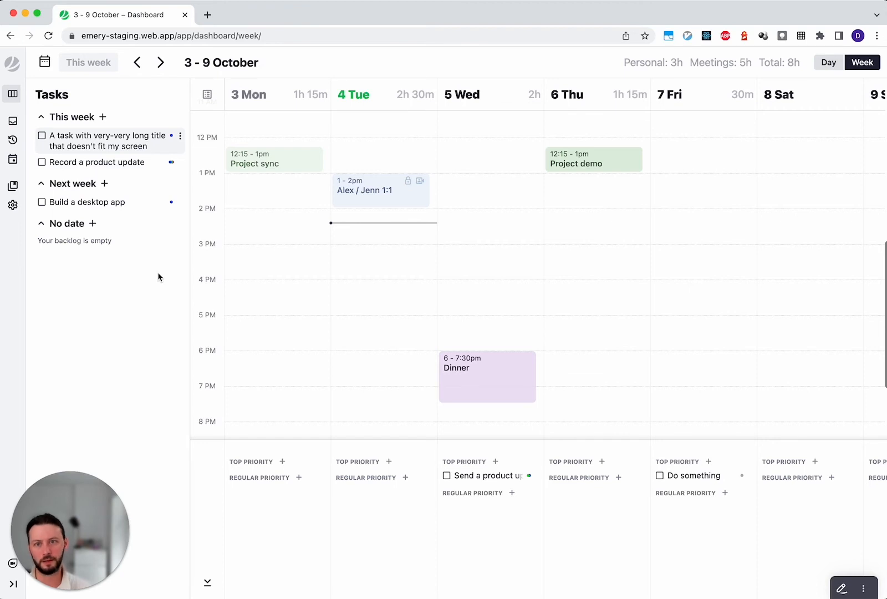
{"action": "type", "text": "and"}
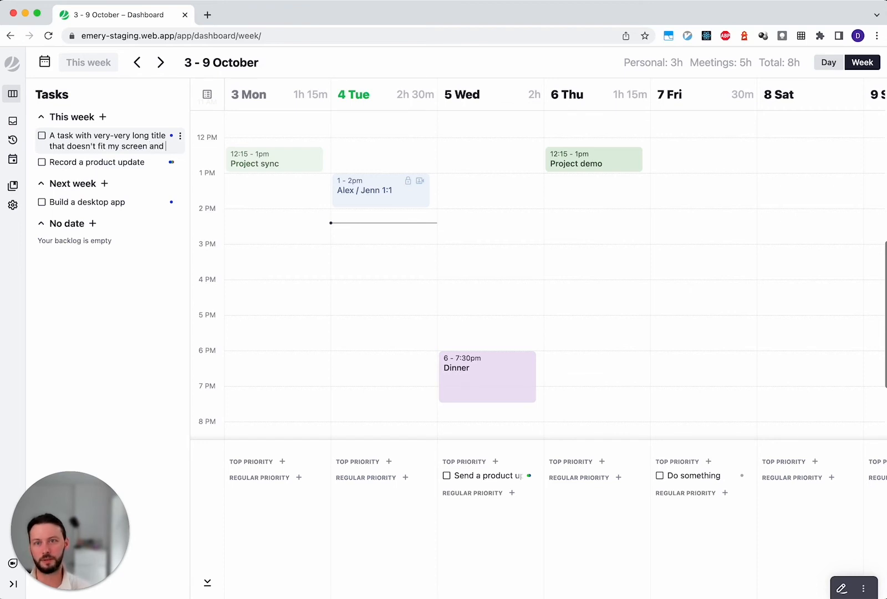
{"action": "type", "text": " something else"}
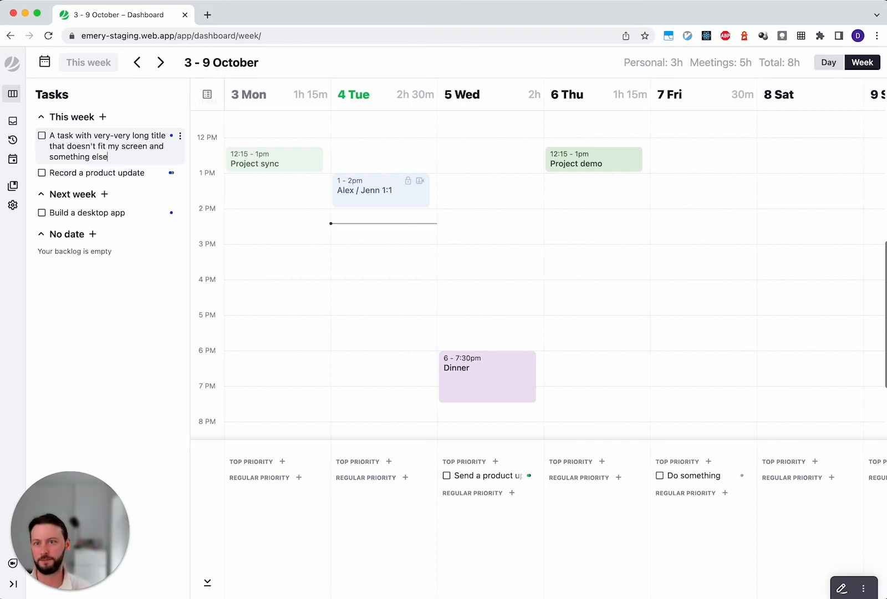
{"action": "left_click", "coordinate": [139, 281]}
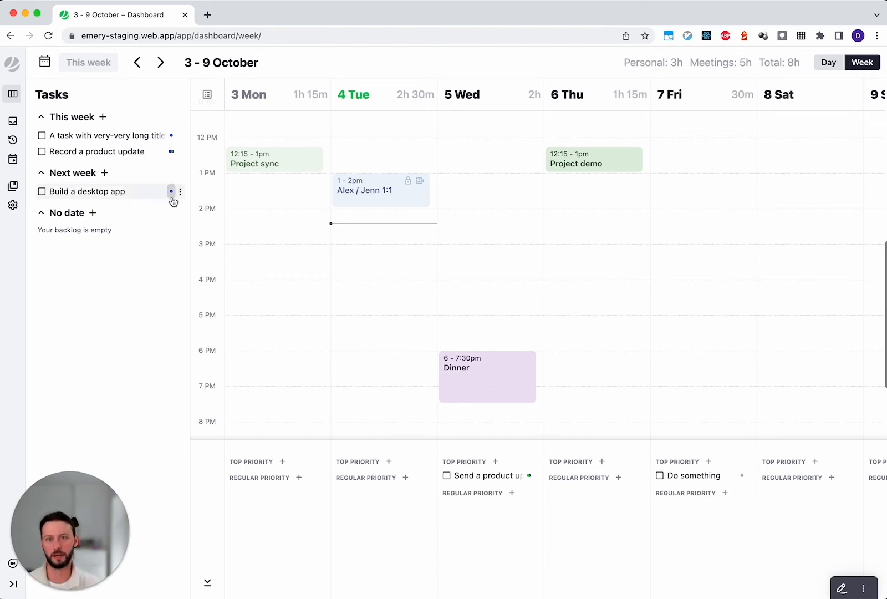
- Check the collections of "Record a product update", then add another collection to the Next week task "Build a desktop app"
{"action": "mouse_move", "coordinate": [172, 194]}
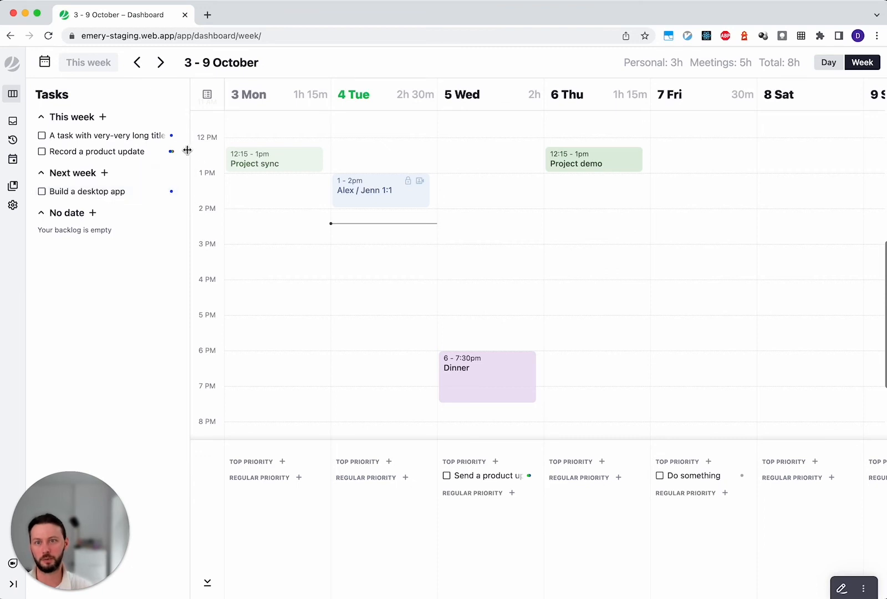
{"action": "mouse_move", "coordinate": [171, 156]}
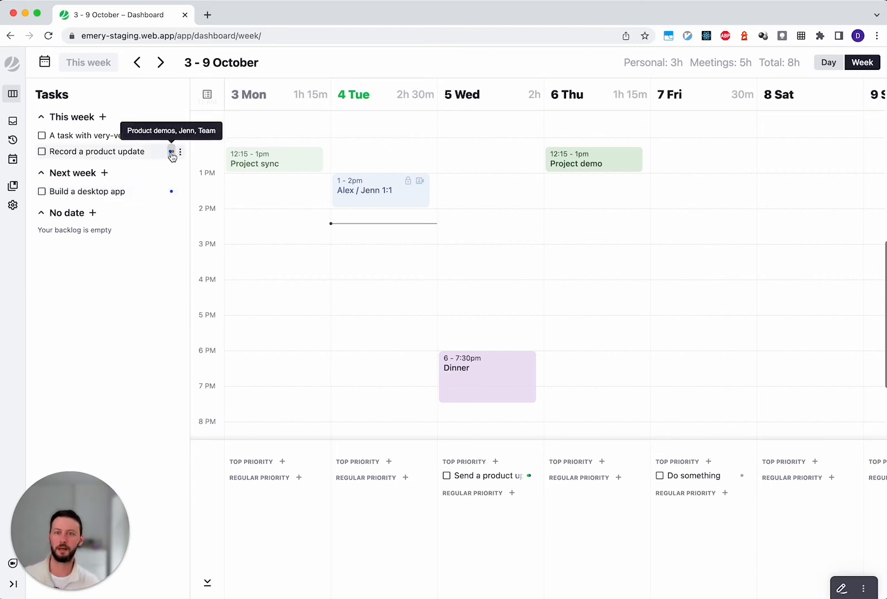
{"action": "left_click", "coordinate": [172, 192]}
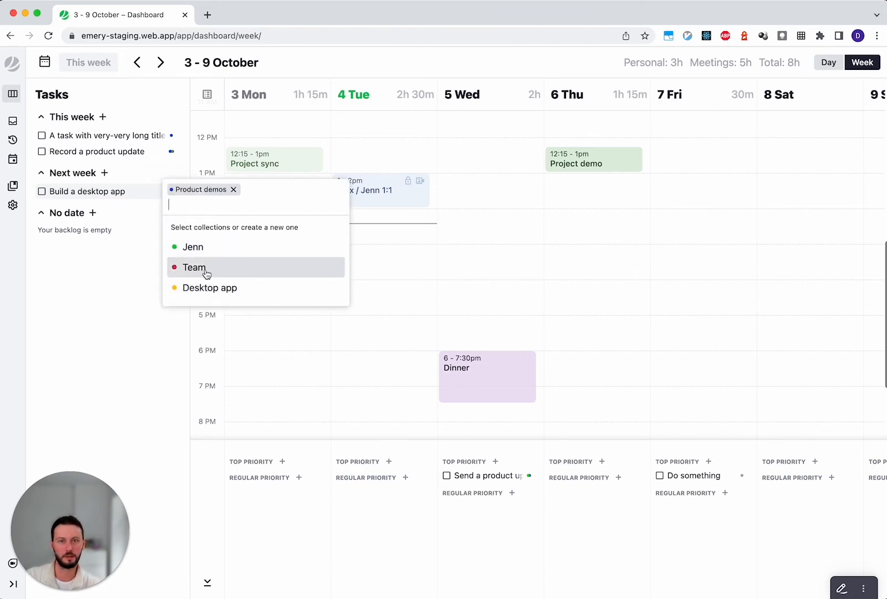
{"action": "key", "text": "Escape"}
{"action": "left_click", "coordinate": [171, 191]}
{"action": "key", "text": "Escape"}
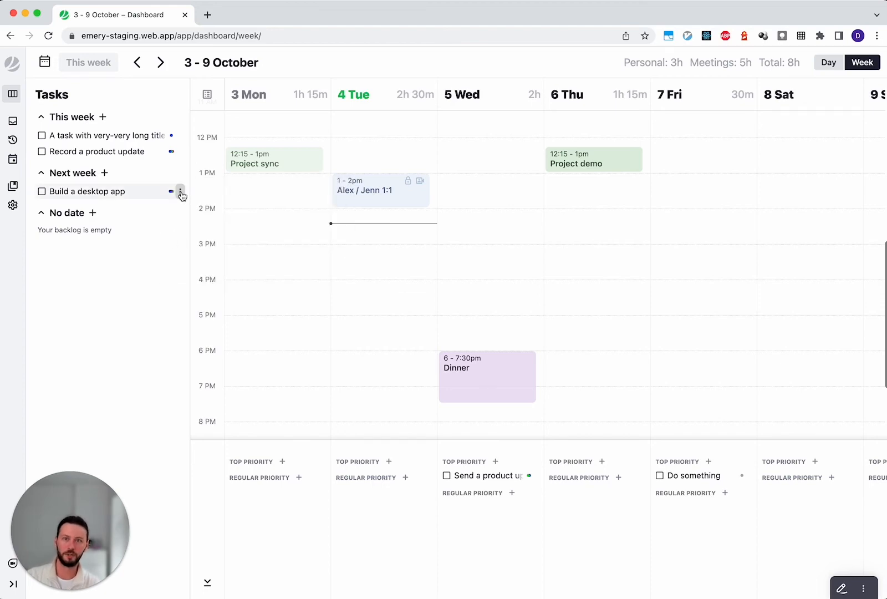
- Browse the rescheduling options and calendar dates for "Build a desktop app" through November 2022, then close them without choosing a date
{"action": "left_click", "coordinate": [181, 192]}
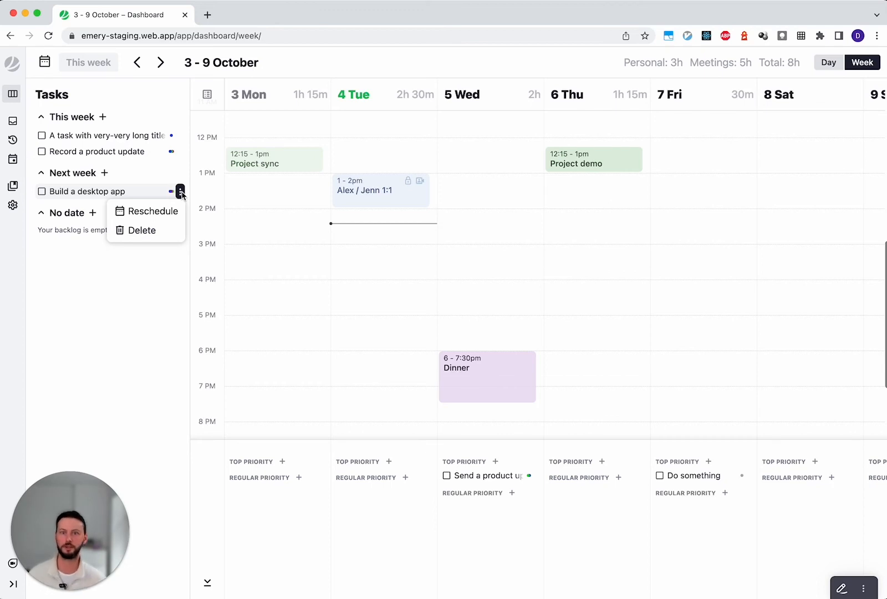
{"action": "left_click", "coordinate": [167, 210]}
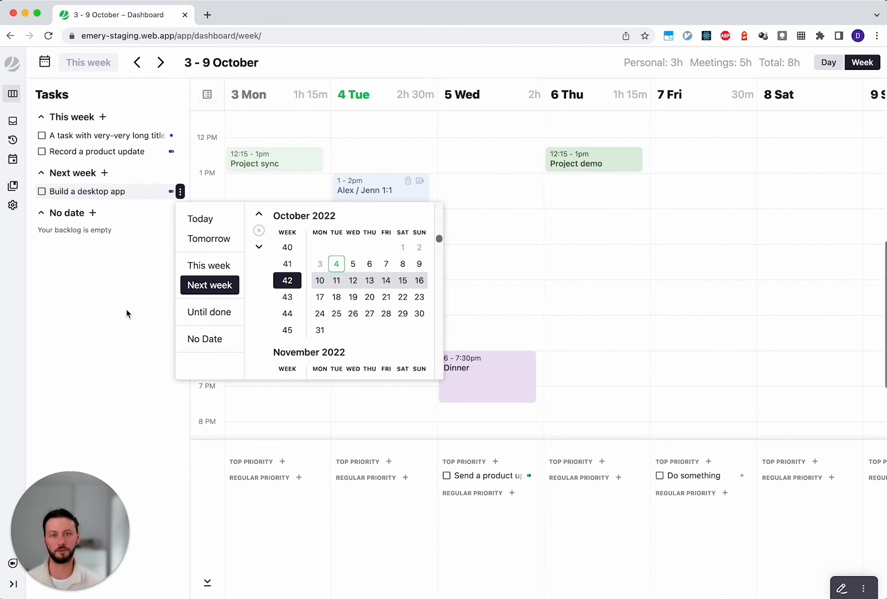
{"action": "scroll", "coordinate": [289, 340], "scroll_direction": "down", "scroll_amount": 2}
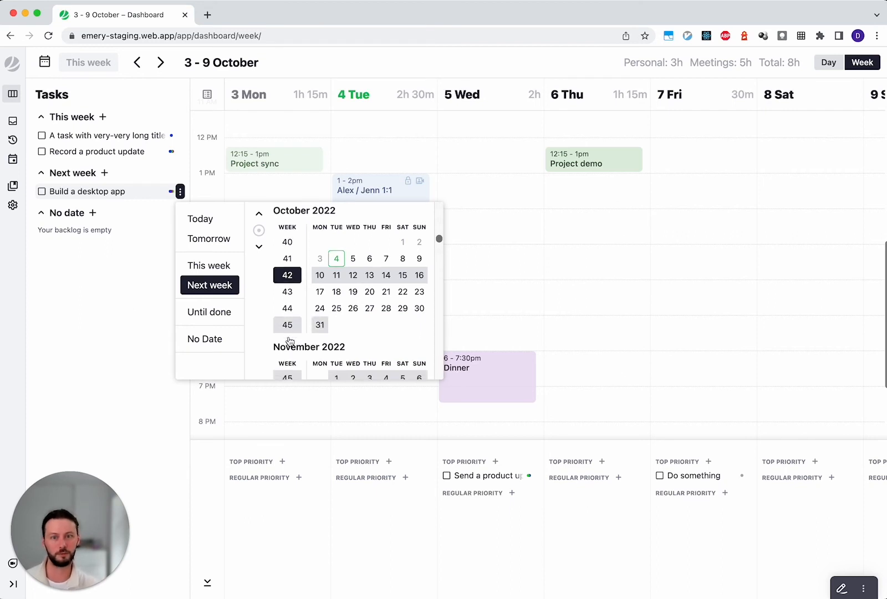
{"action": "scroll", "coordinate": [288, 338], "scroll_direction": "down", "scroll_amount": 5}
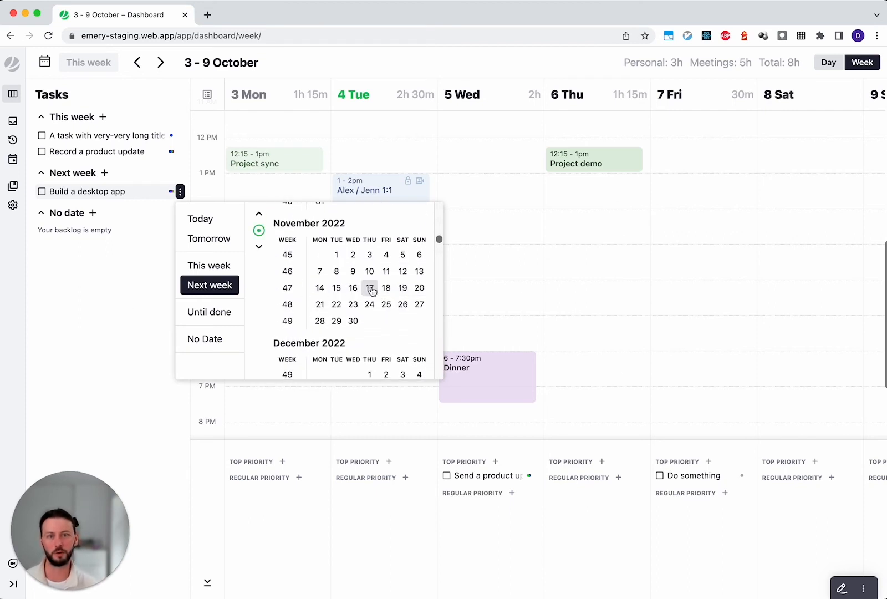
{"action": "left_click", "coordinate": [130, 365]}
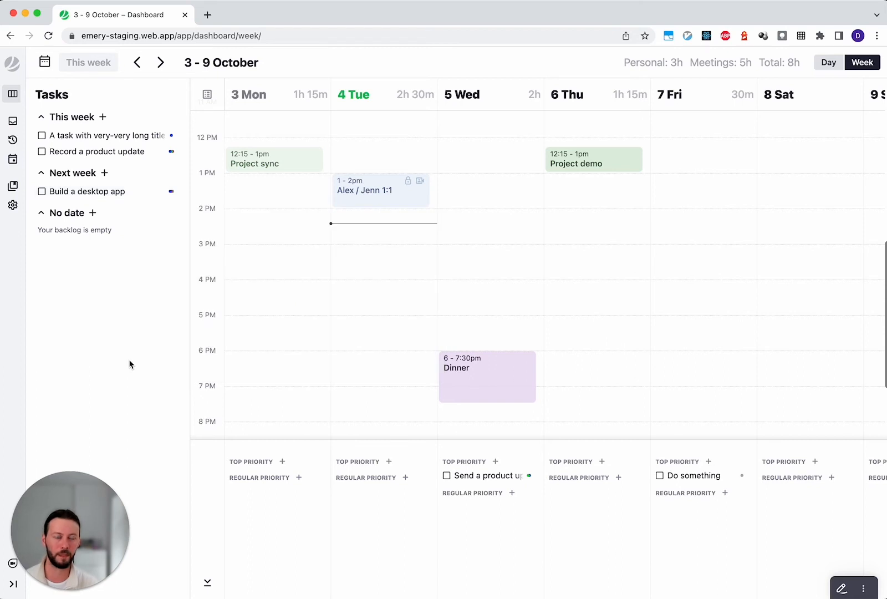
- Add a top priority task named "Add another task" below "Send a product update" on 5 Wed
{"action": "left_click", "coordinate": [503, 478]}
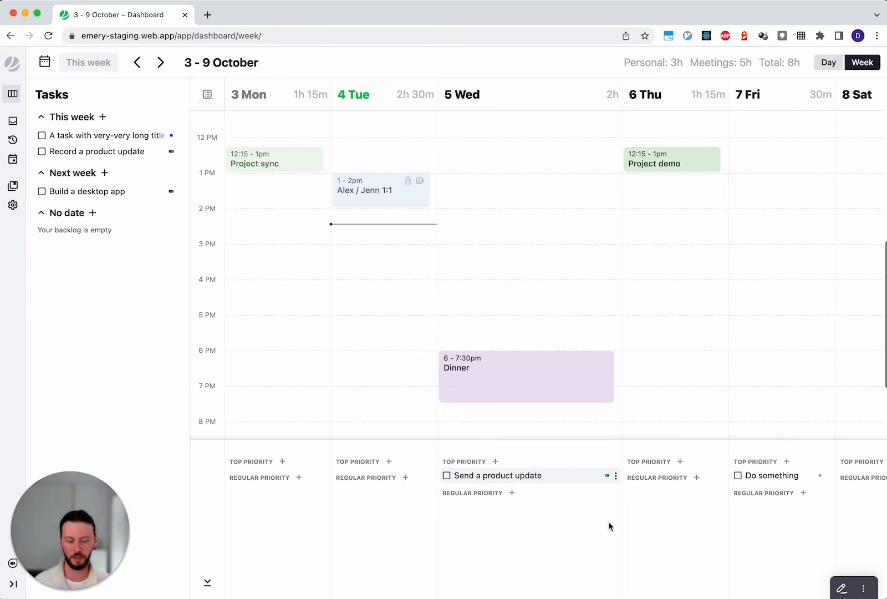
{"action": "key", "text": "Return"}
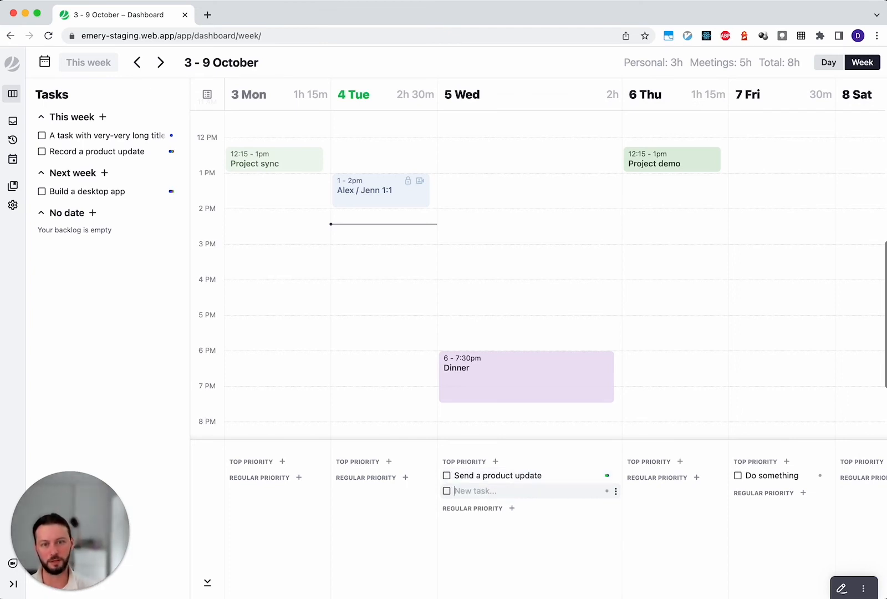
{"action": "type", "text": "Add"}
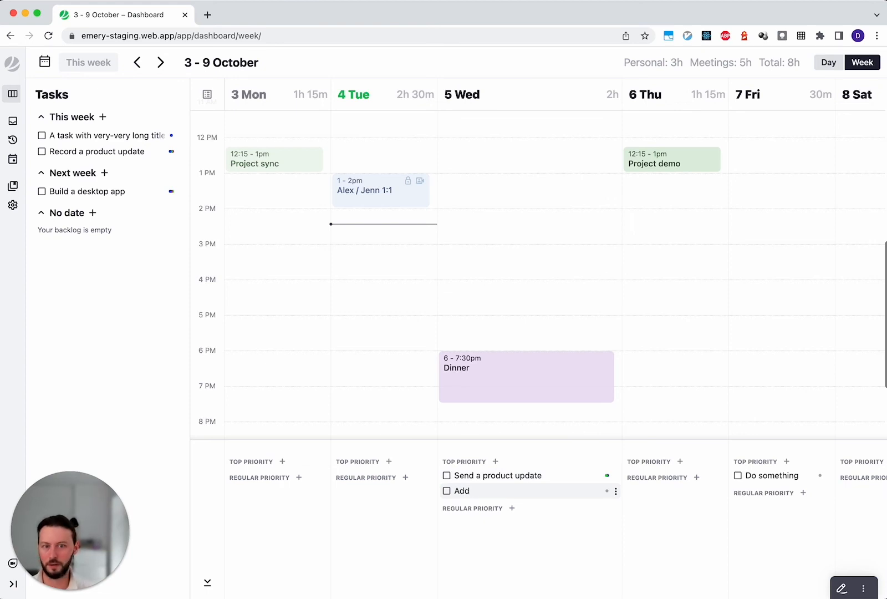
{"action": "type", "text": " another task"}
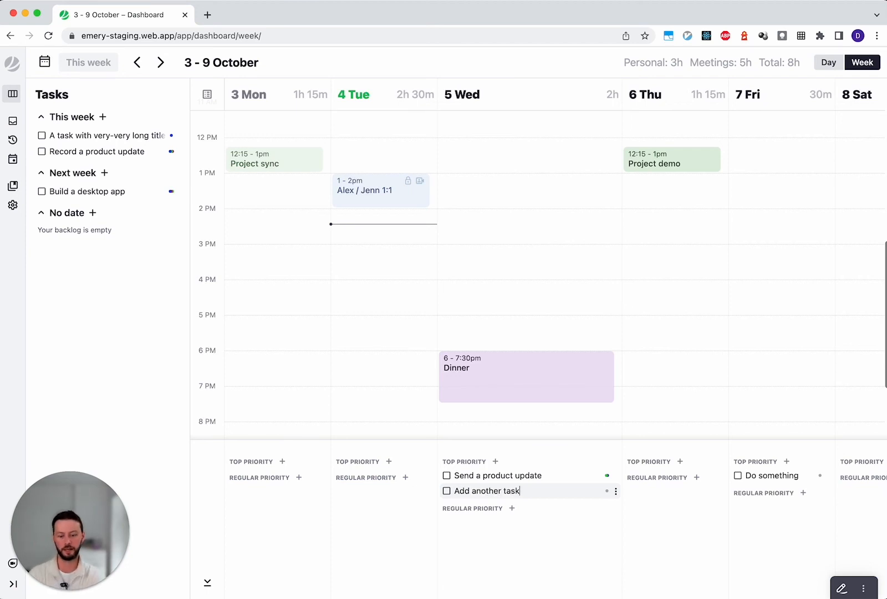
- Move the text cursor up and down between the two top priority tasks on 5 Wed
{"action": "key", "text": "super+Left"}
{"action": "key", "text": "Up"}
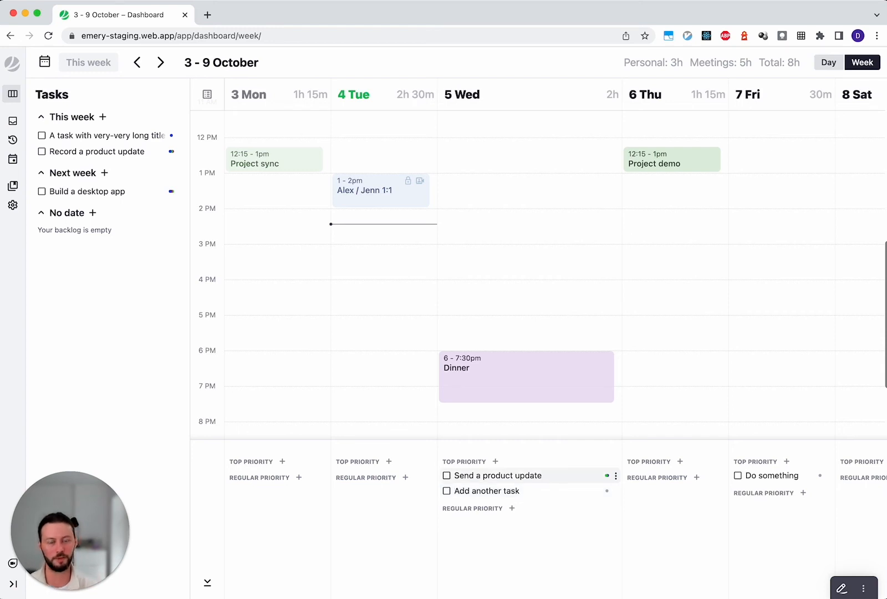
{"action": "key", "text": "Down"}
{"action": "key", "text": "Up"}
{"action": "key", "text": "Up"}
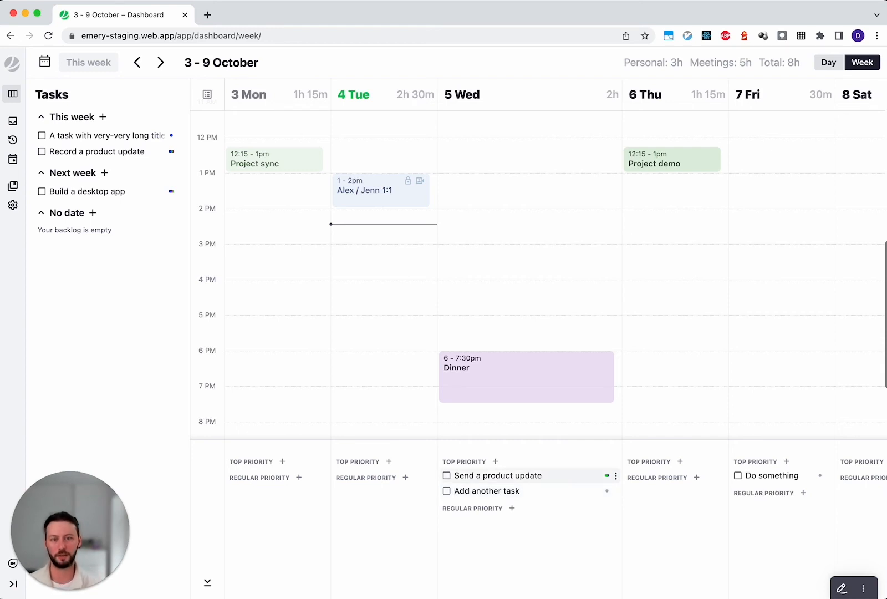
{"action": "key", "text": "Down"}
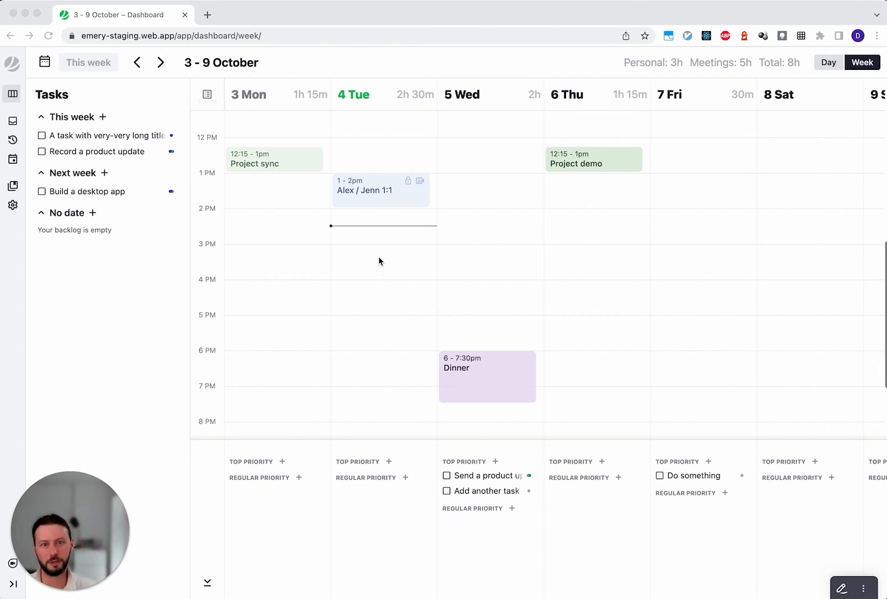
- Draw a new calendar event on 4 Tue from 3:00pm to 7:30pm, then cancel it
{"action": "left_click", "coordinate": [379, 279]}
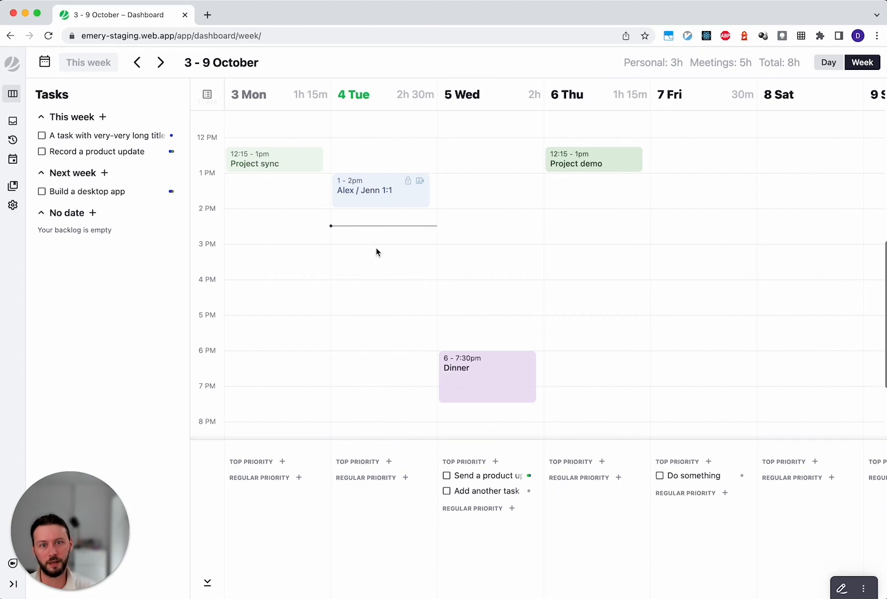
{"action": "left_click_drag", "start_coordinate": [376, 252], "coordinate": [368, 407]}
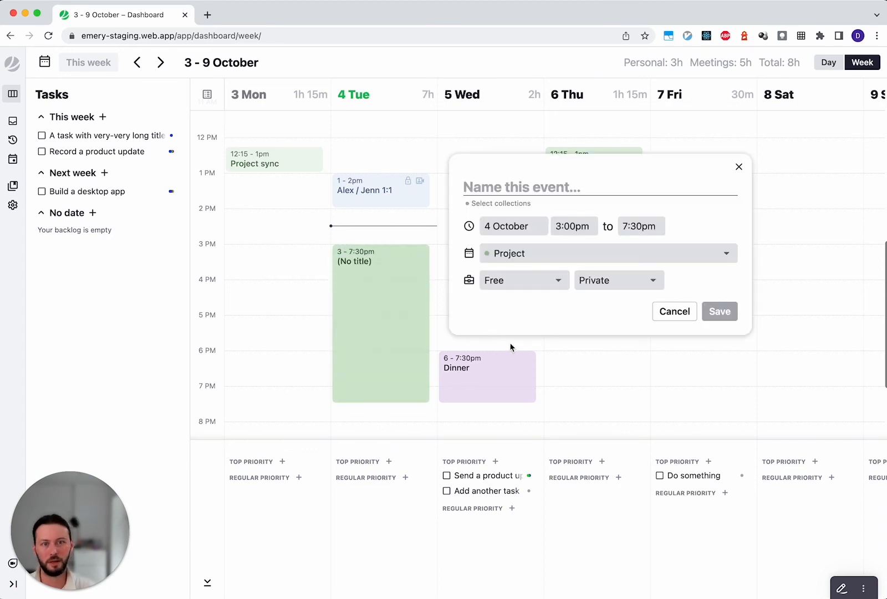
{"action": "left_click", "coordinate": [675, 312]}
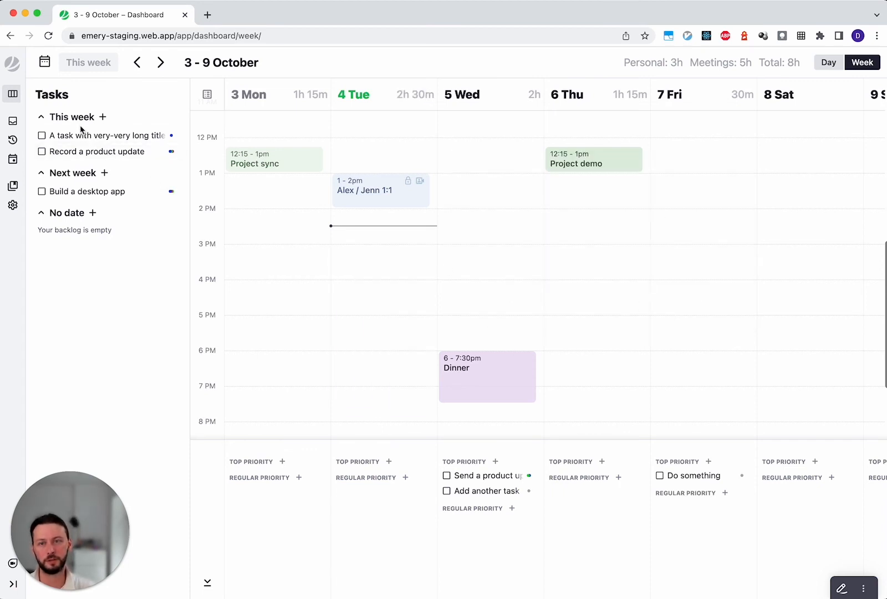
- Create calendar events from the long-titled This week task on 4 October and 6 October, each from 4:00pm to 5:00pm, and save both
{"action": "left_click_drag", "start_coordinate": [79, 135], "coordinate": [375, 310]}
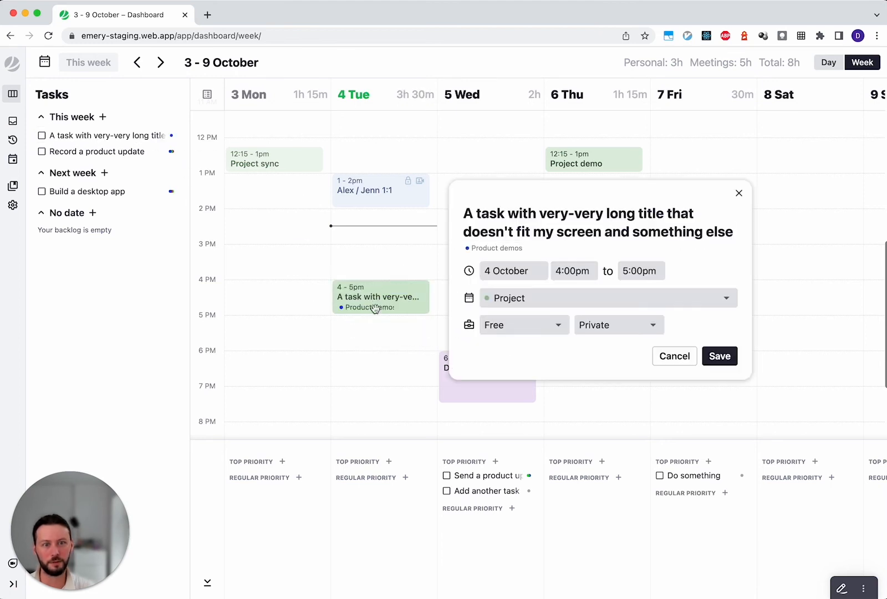
{"action": "left_click", "coordinate": [721, 358]}
{"action": "left_click_drag", "start_coordinate": [84, 144], "coordinate": [584, 307]}
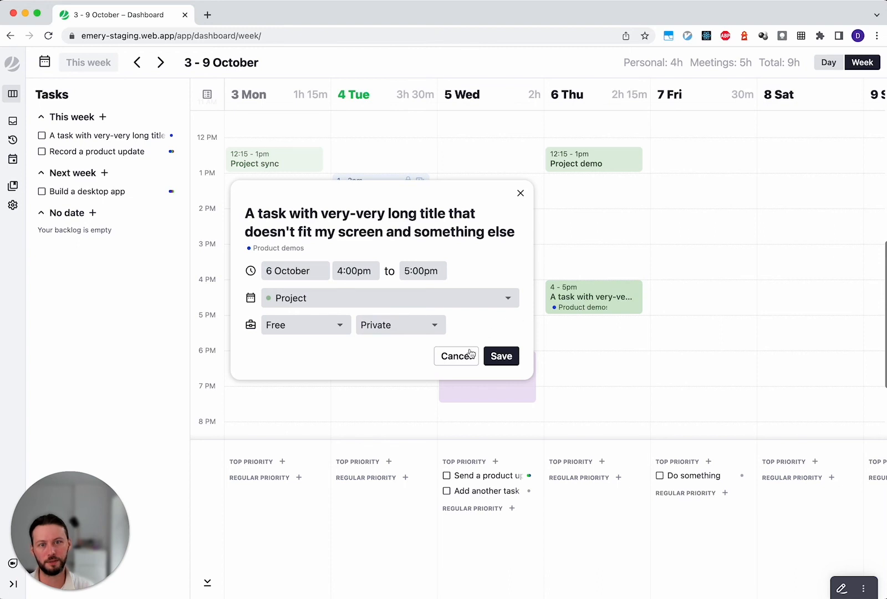
{"action": "left_click", "coordinate": [501, 358]}
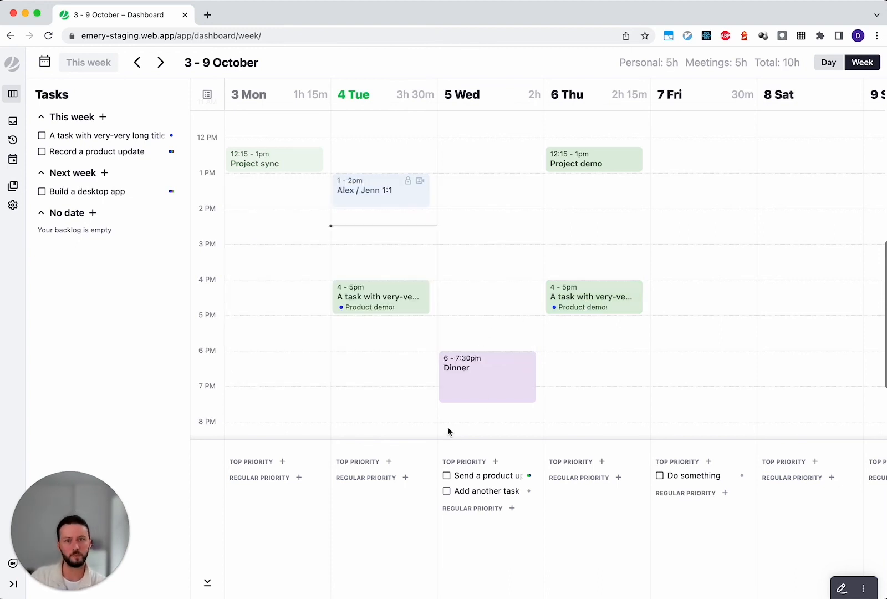
- Hide the Project calendar's events from the week view, show them again, and close the calendar list
{"action": "scroll", "coordinate": [390, 385], "scroll_direction": "down", "scroll_amount": 5}
{"action": "scroll", "coordinate": [390, 385], "scroll_direction": "up", "scroll_amount": 5}
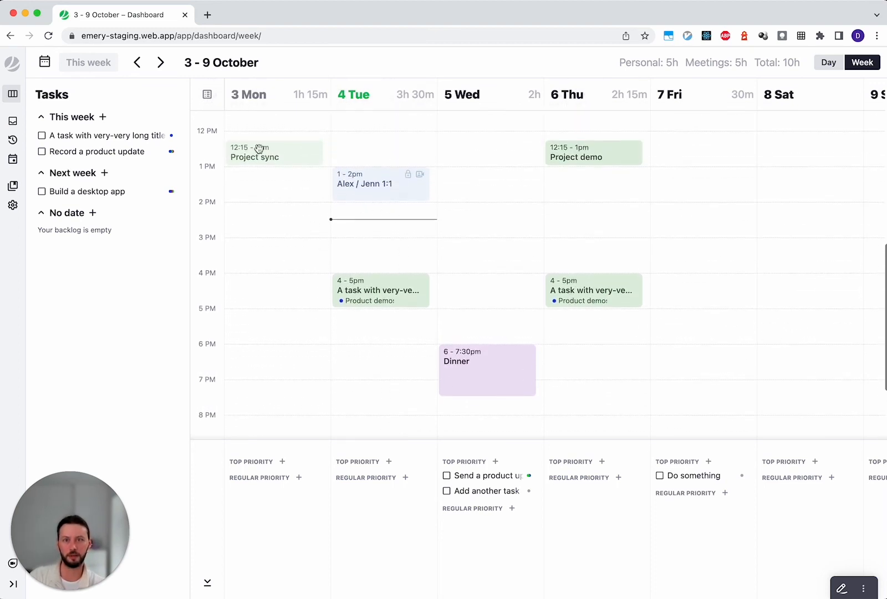
{"action": "left_click", "coordinate": [207, 95]}
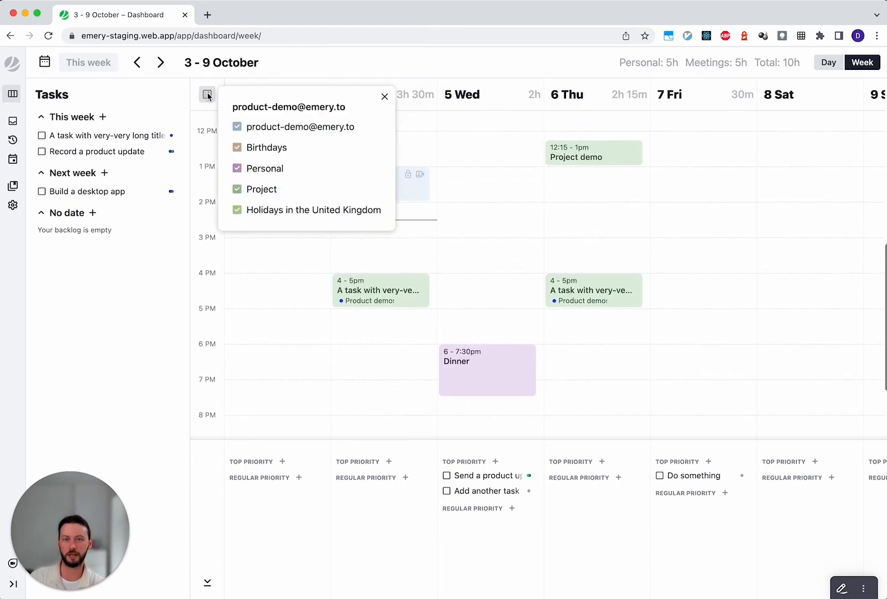
{"action": "left_click", "coordinate": [238, 191]}
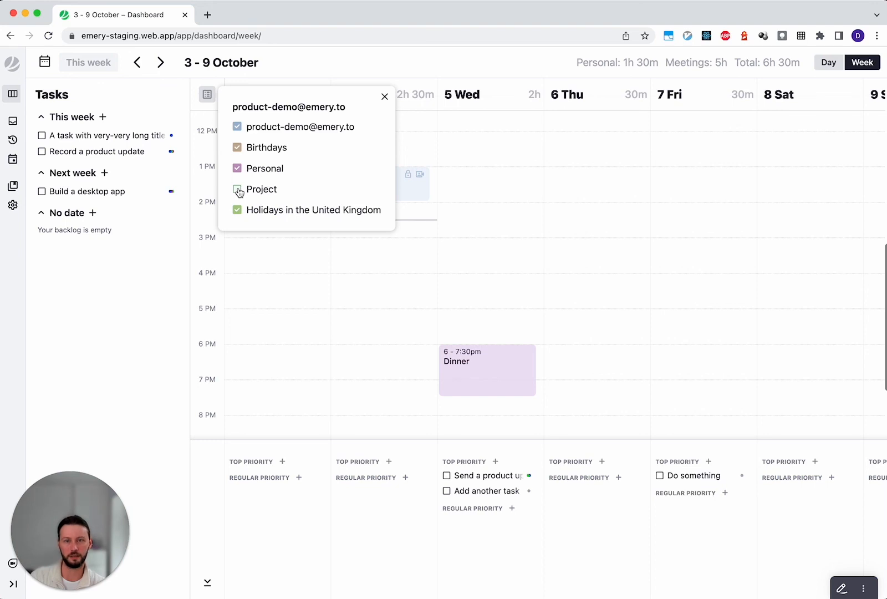
{"action": "left_click", "coordinate": [237, 191]}
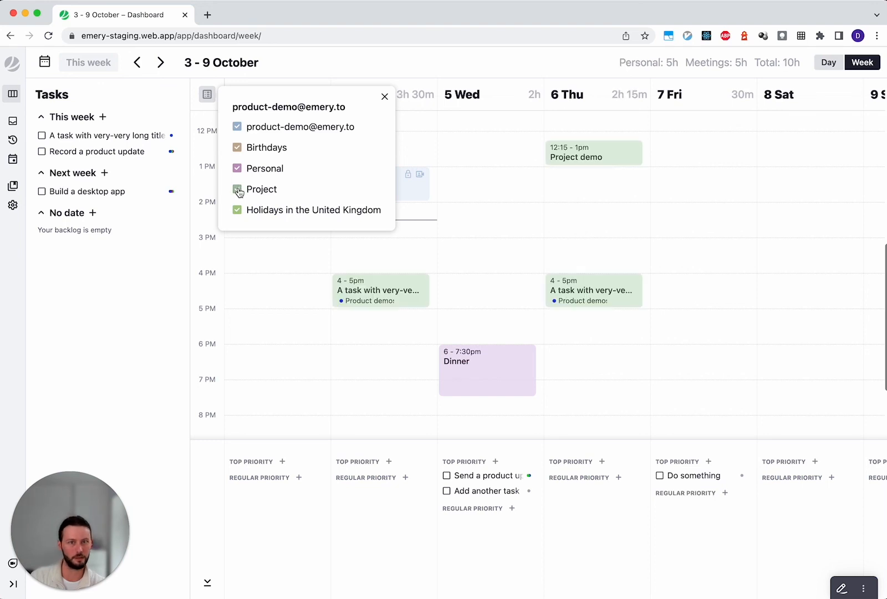
{"action": "left_click", "coordinate": [367, 61]}
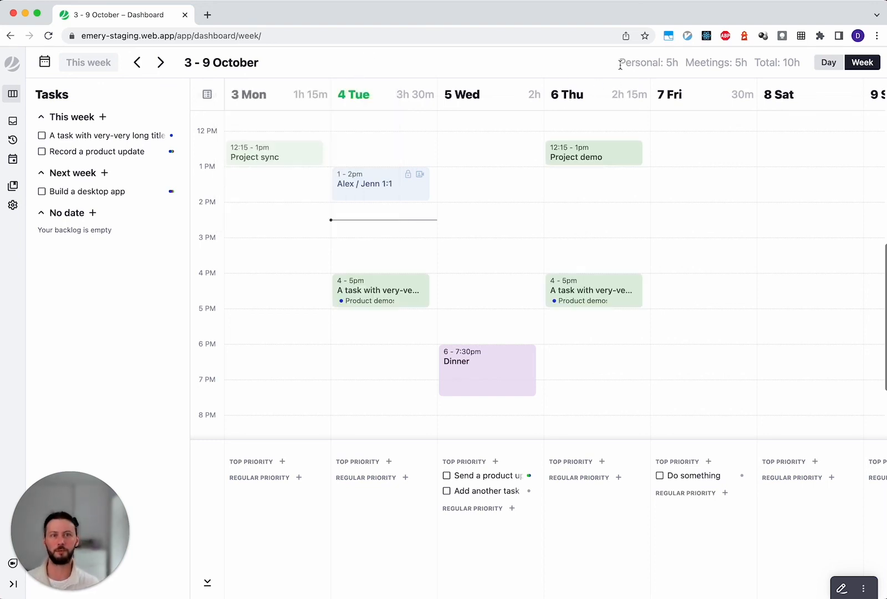
- Highlight the week's Personal, Meetings and Total time summary, followed by the Meetings label and the Personal figure separately
{"action": "left_click_drag", "start_coordinate": [619, 62], "coordinate": [799, 65]}
{"action": "left_click", "coordinate": [800, 65]}
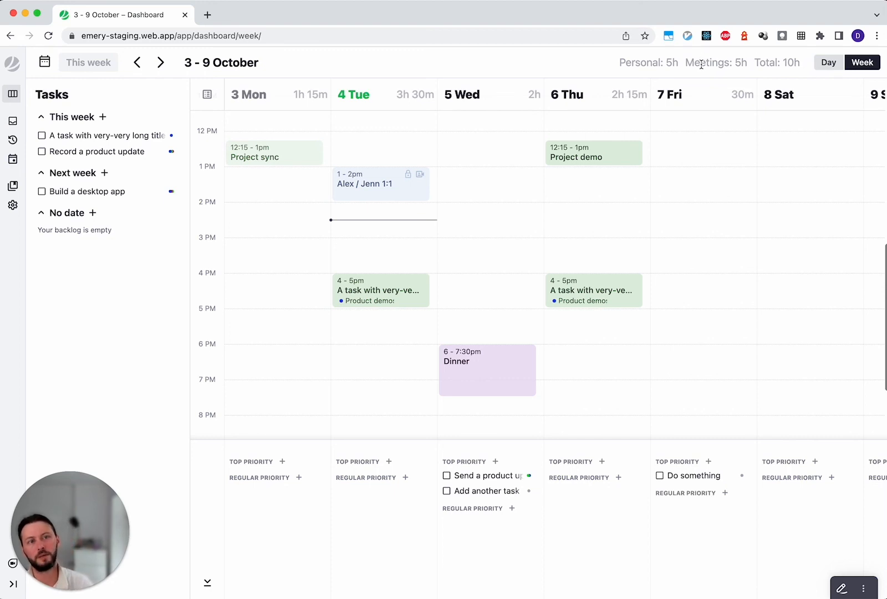
{"action": "left_click_drag", "start_coordinate": [686, 62], "coordinate": [722, 61]}
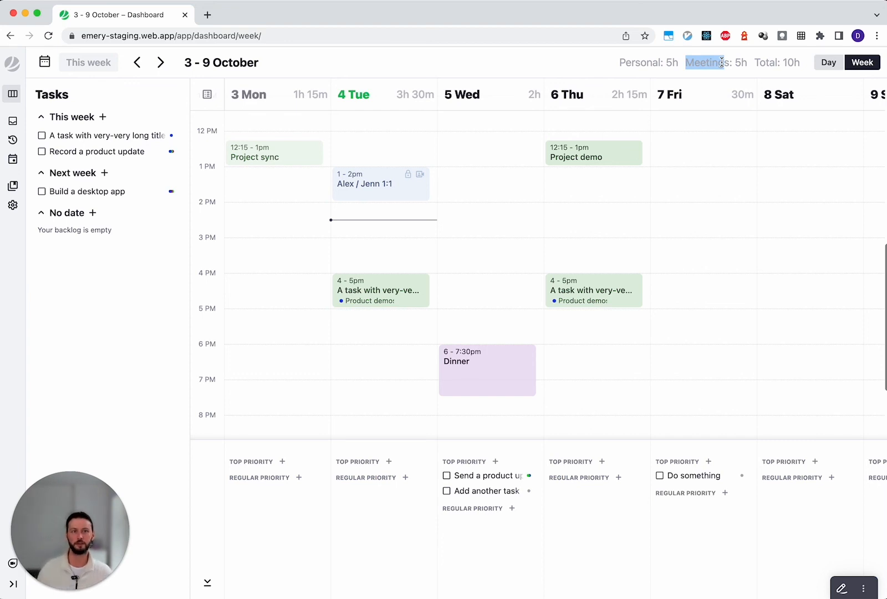
{"action": "left_click_drag", "start_coordinate": [625, 62], "coordinate": [677, 62]}
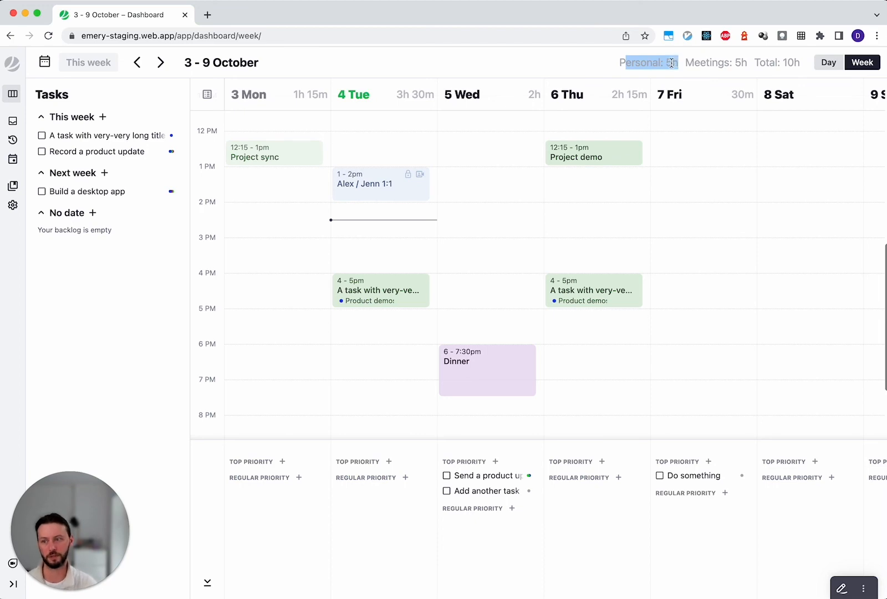